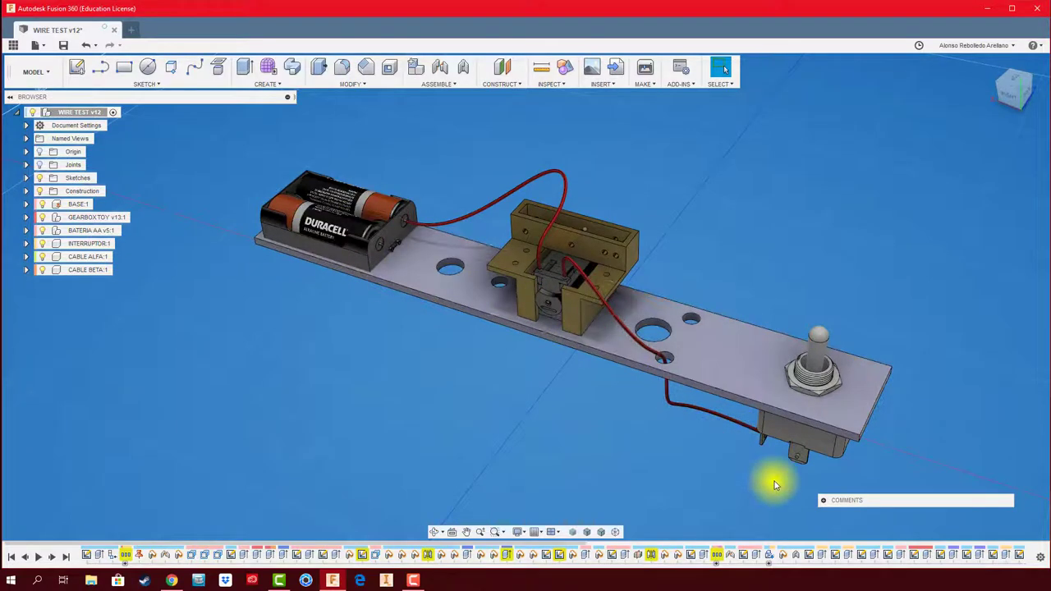
- Add a new component named CABLE OMEGA under the top-level WIRE TEST assembly
shift+middle_drag(735, 455, 602, 432)
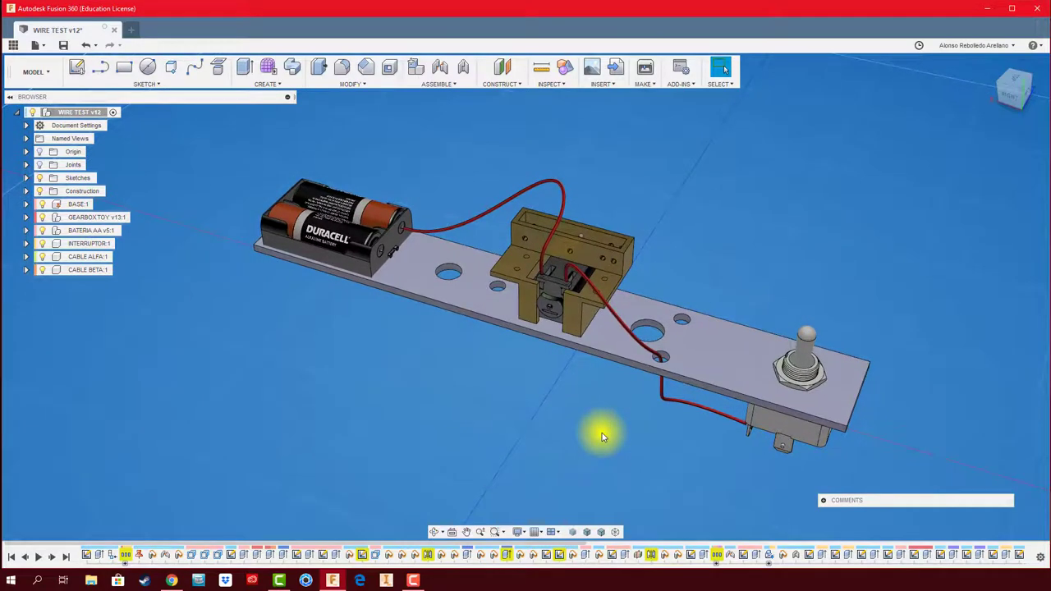
shift+middle_drag(602, 432, 438, 436)
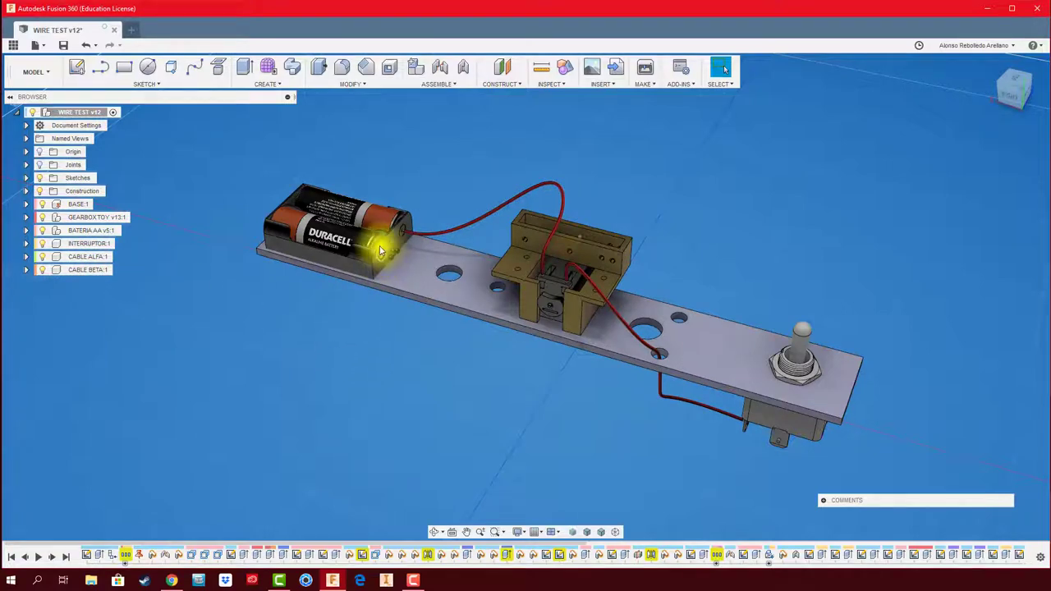
click(447, 275)
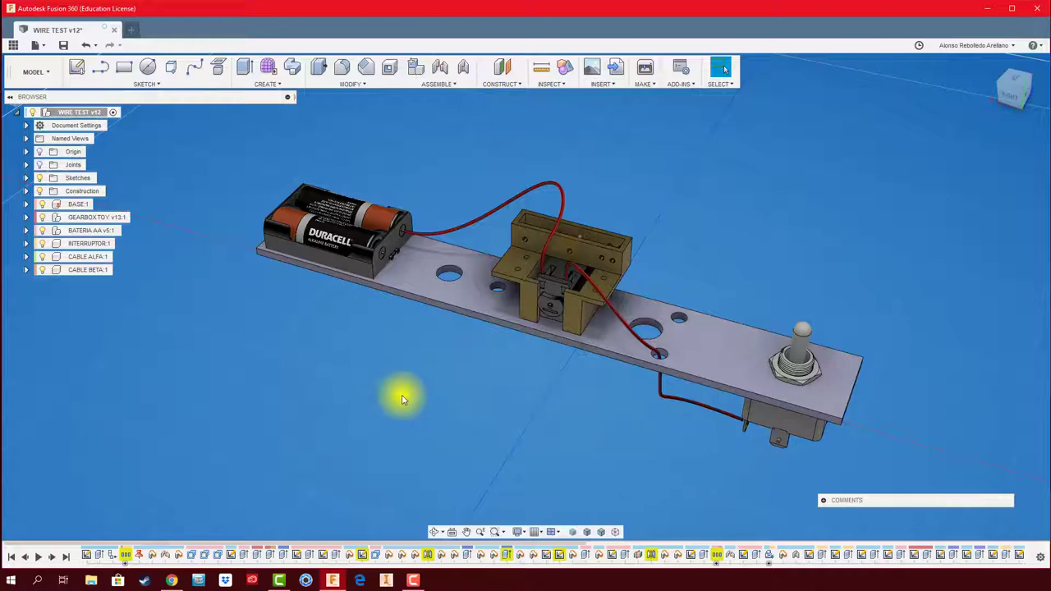
click(99, 114)
right_click(98, 115)
click(164, 338)
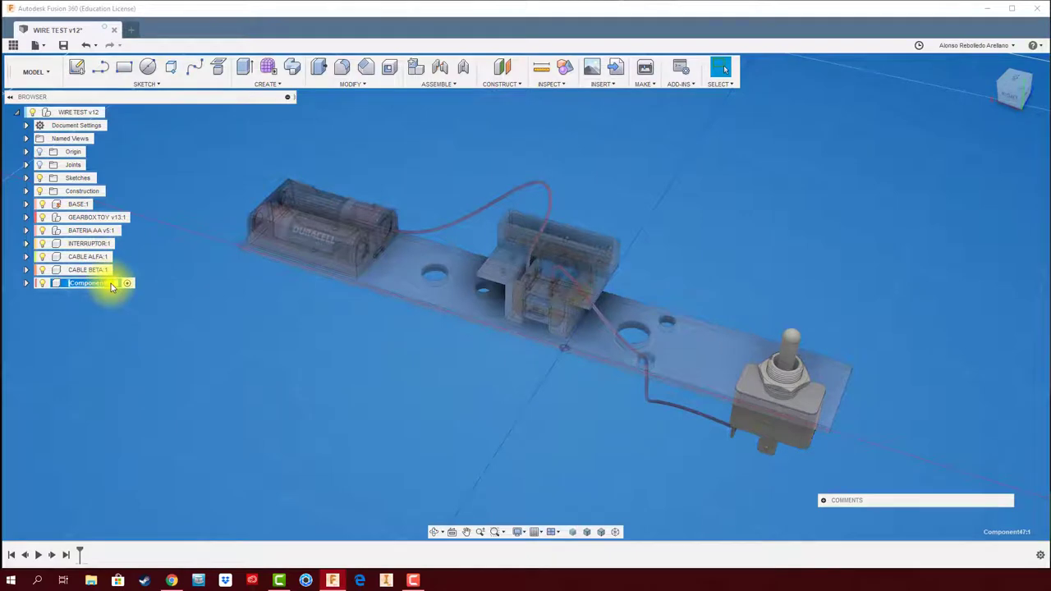
text(CABLE OM)
key(Return)
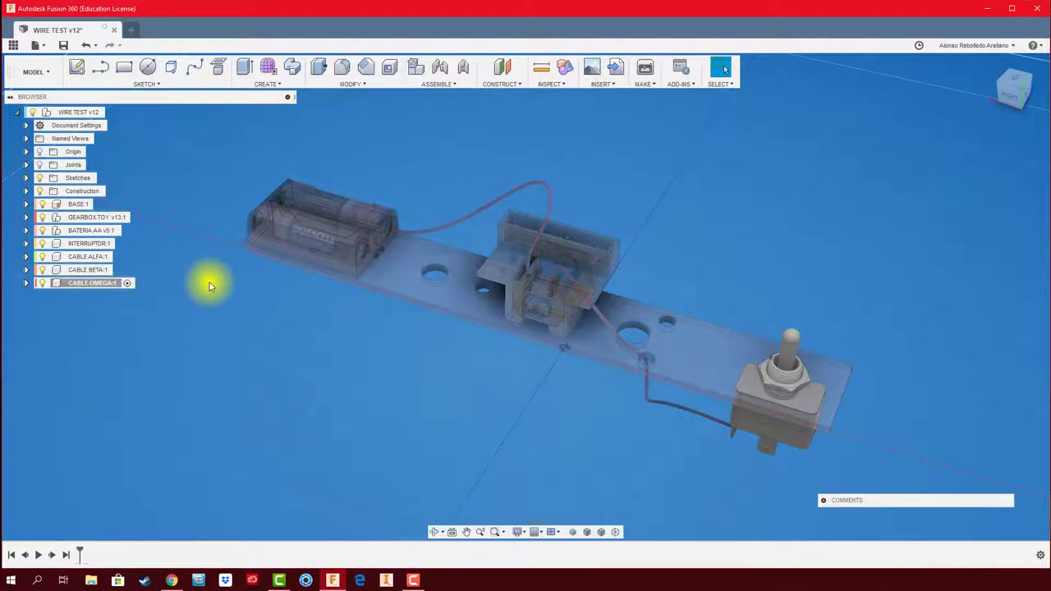
shift+middle_drag(206, 281, 185, 188)
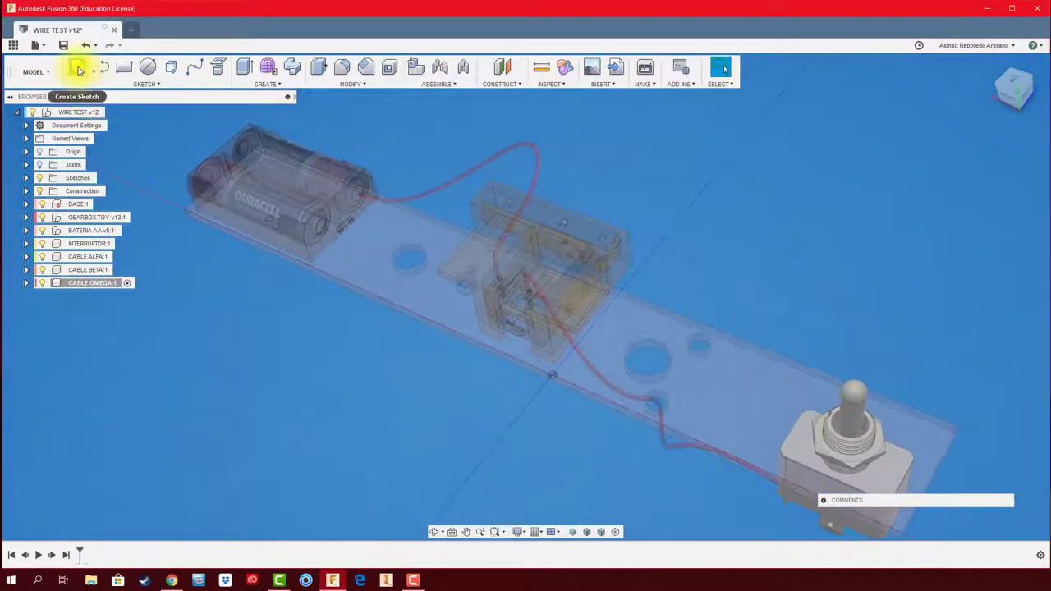
- Start a sketch on the battery holder's end face
scroll(321, 237, up, 5)
scroll(345, 235, up, 3)
scroll(357, 230, up, 2)
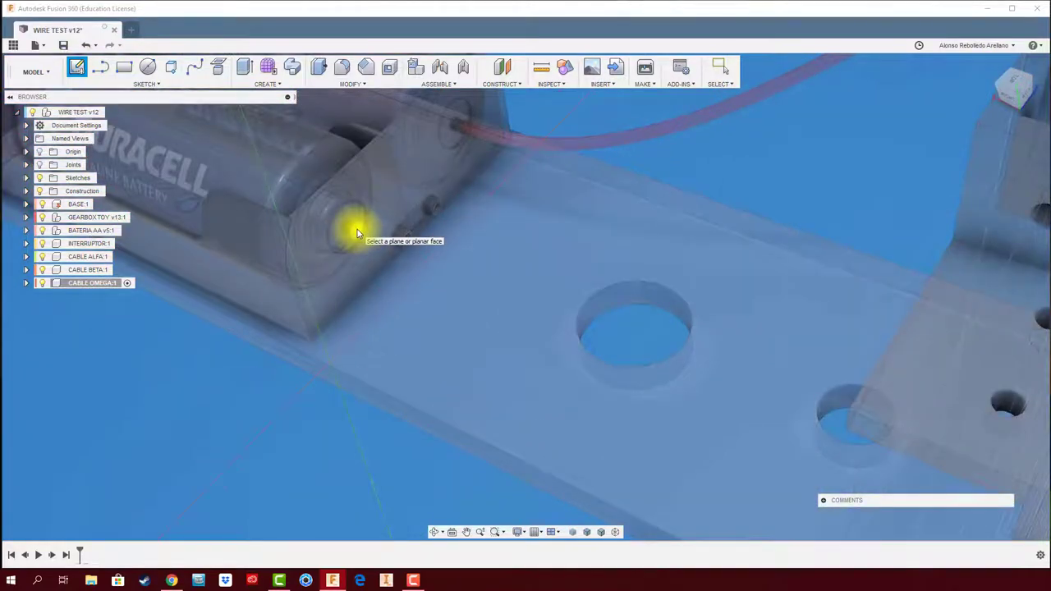
click(358, 229)
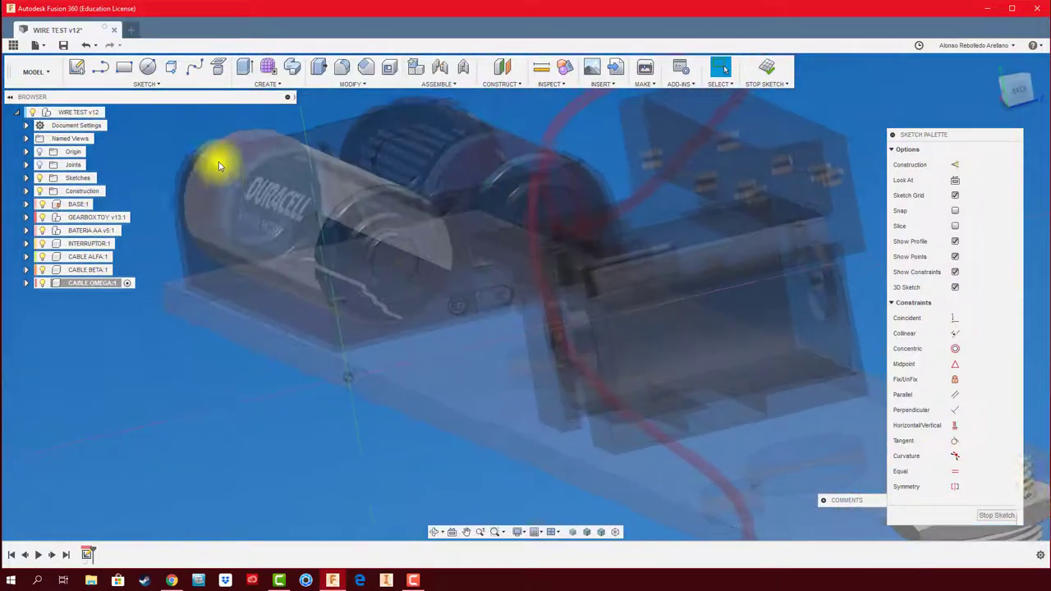
- Project the battery terminal's circular edge into the sketch
click(219, 69)
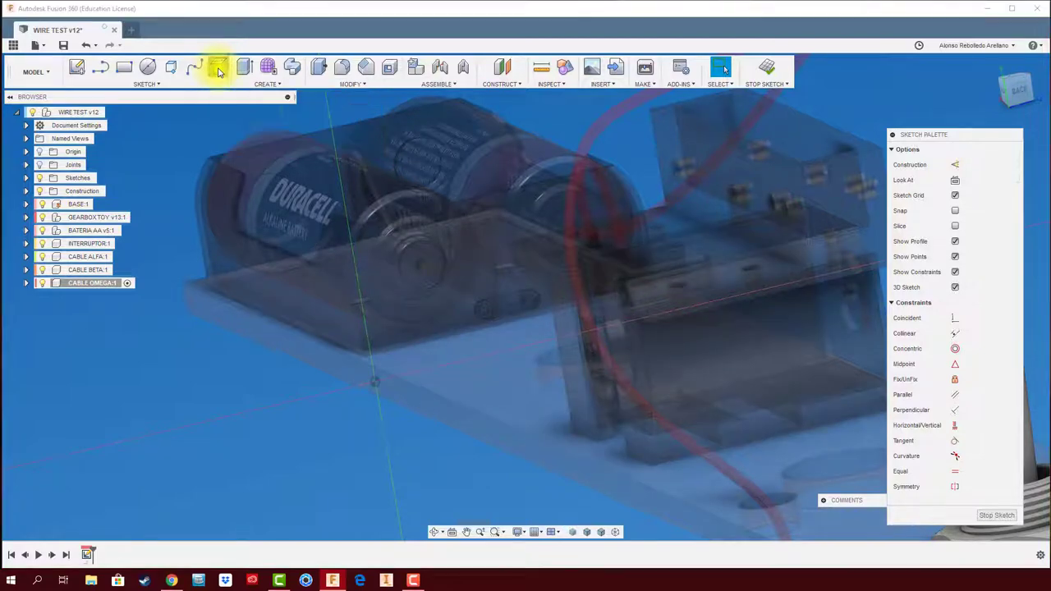
scroll(424, 268, up, 5)
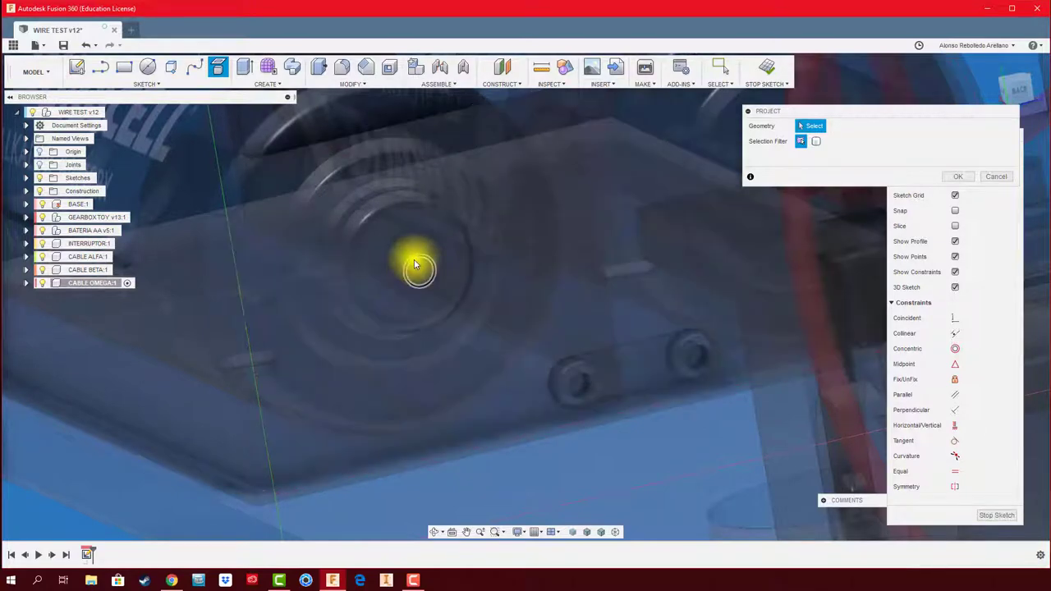
click(420, 278)
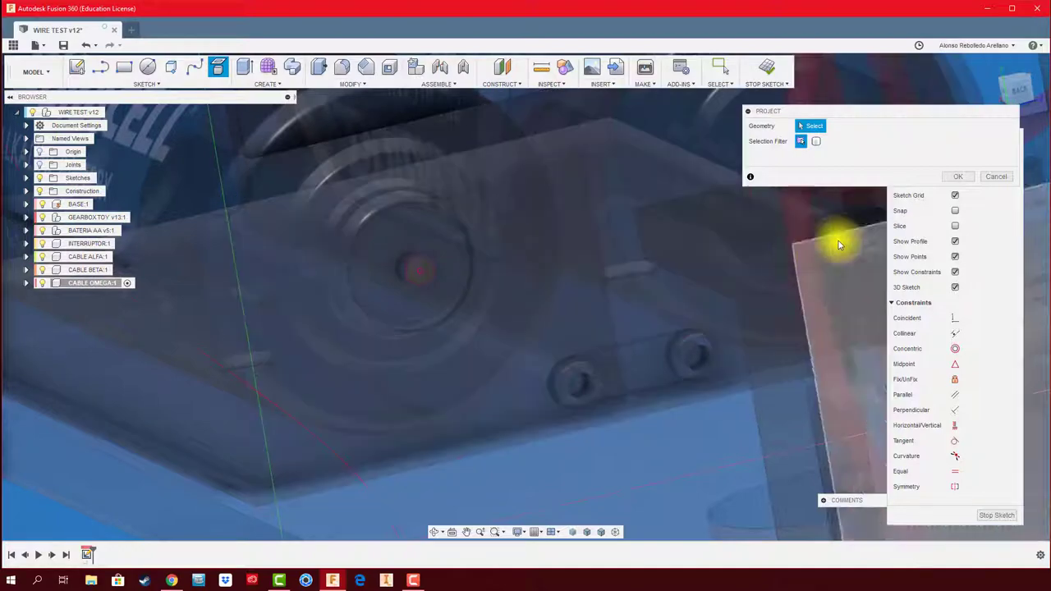
click(965, 181)
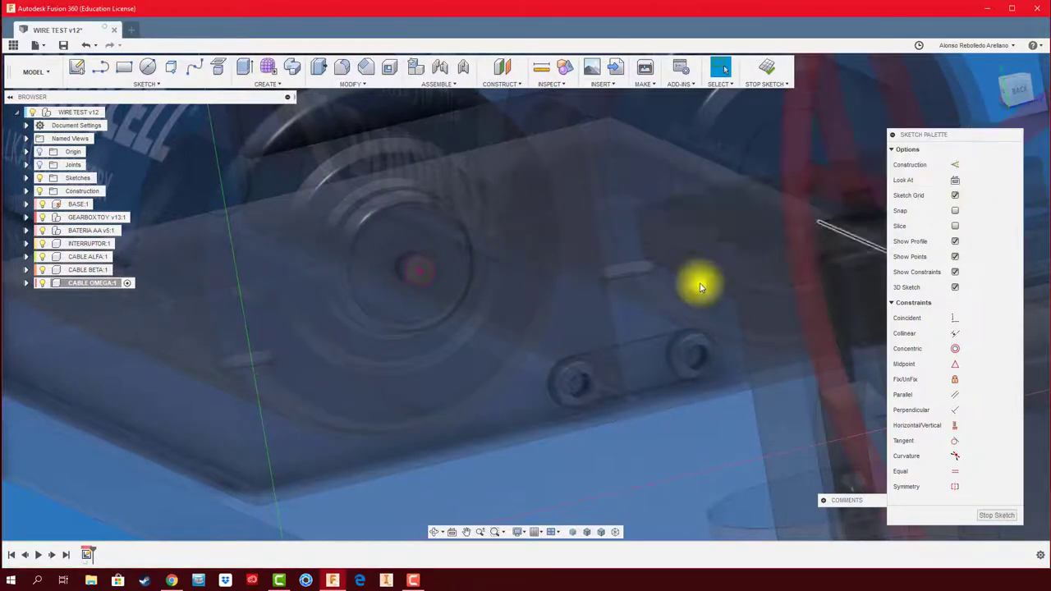
mouse_move(622, 304)
shift+middle_down()
mouse_move(476, 289)
mouse_move(187, 141)
mouse_move(156, 85)
shift+middle_up()
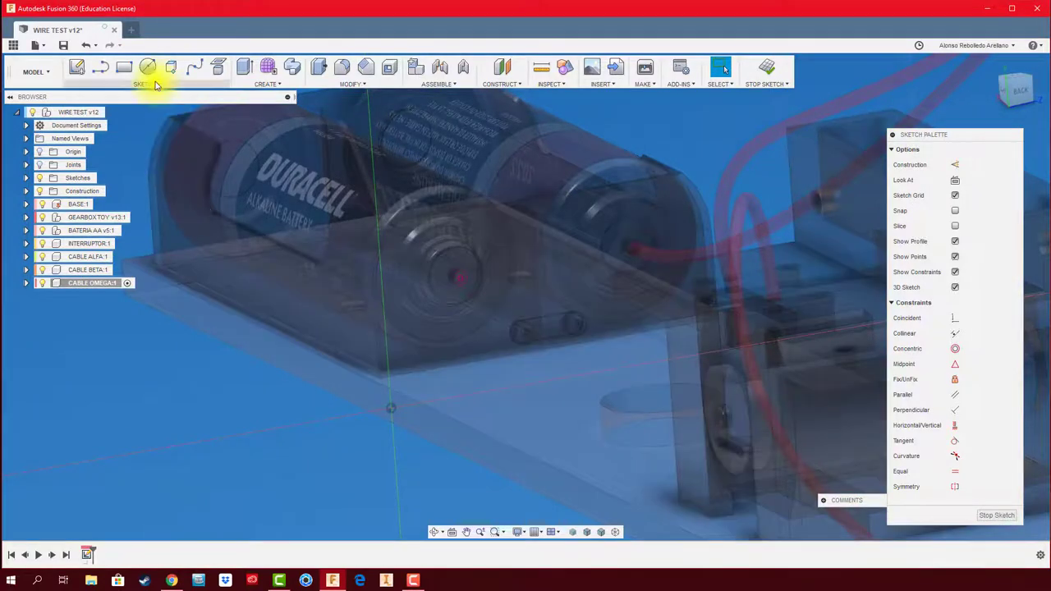
- Draw a spline from the battery terminal point across the board to just below the toggle switch terminals
click(156, 85)
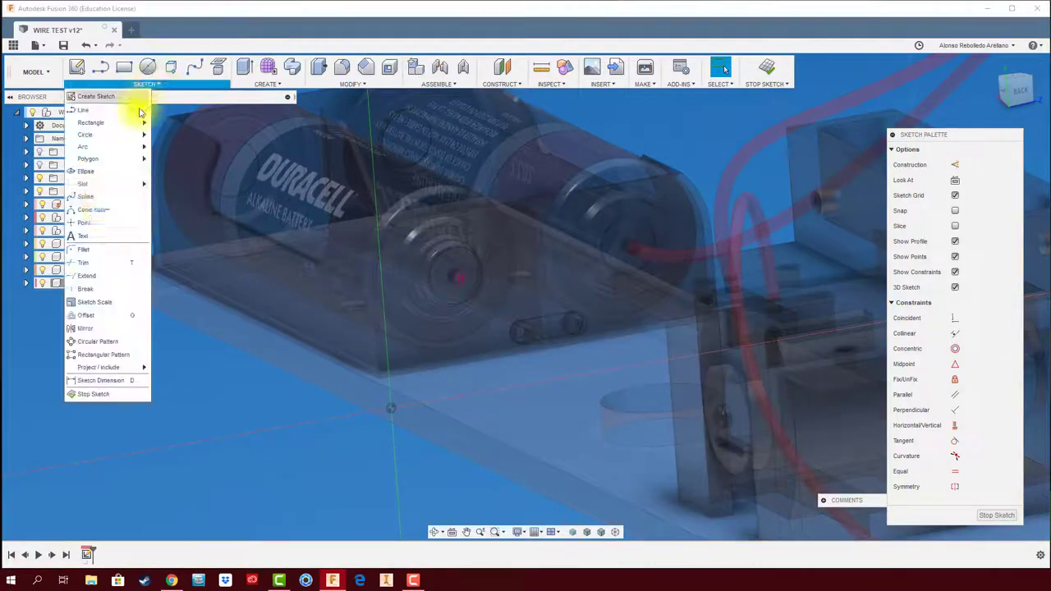
click(94, 197)
shift+middle_drag(495, 346, 510, 330)
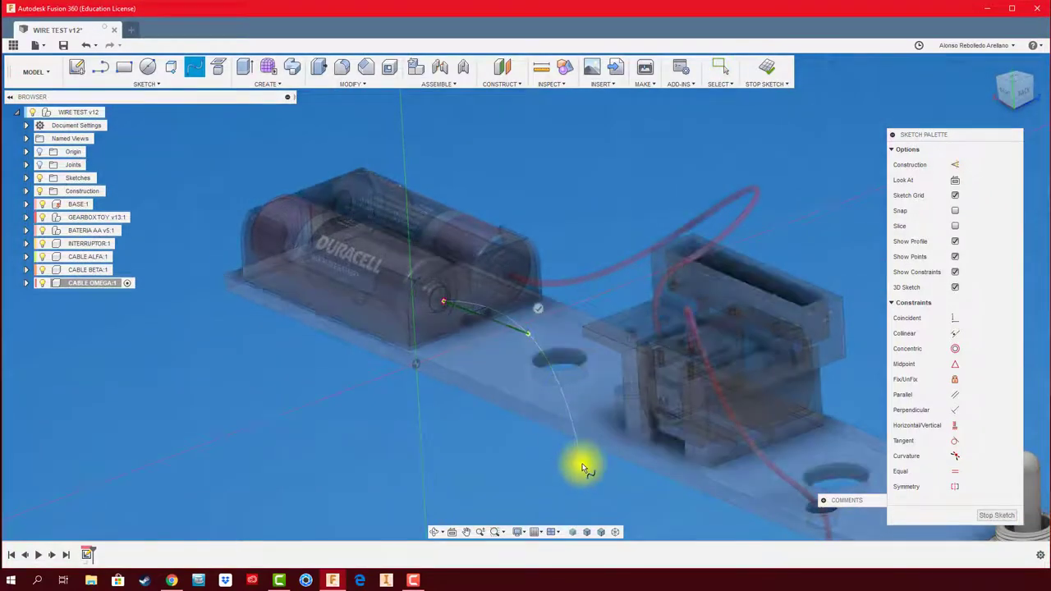
click(574, 461)
scroll(614, 479, up, 3)
middle_drag(433, 321, 359, 356)
scroll(359, 356, up, 3)
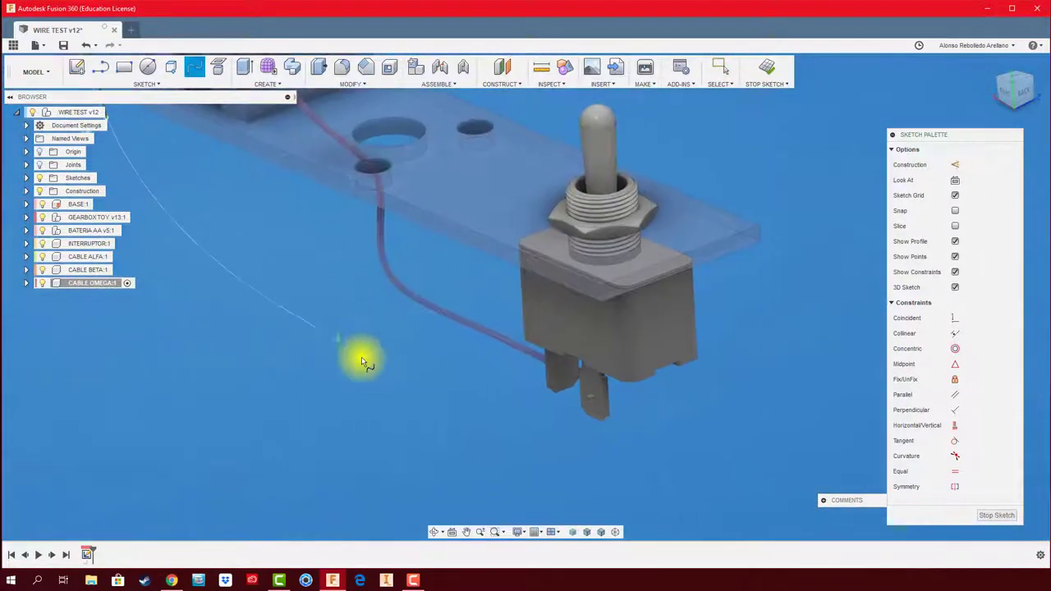
double_click(547, 412)
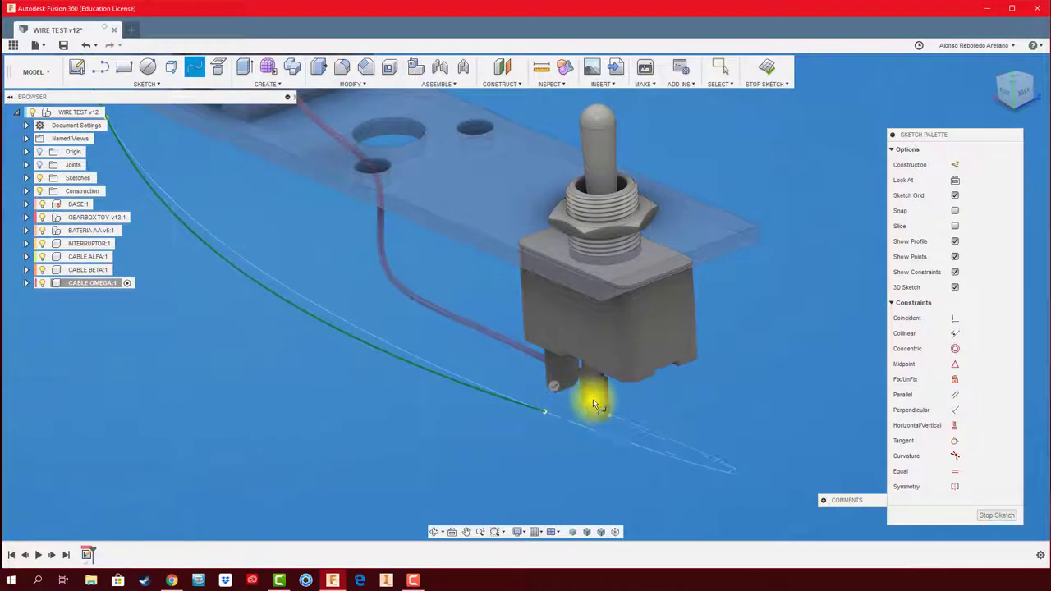
scroll(596, 404, up, 3)
right_click(579, 427)
click(603, 422)
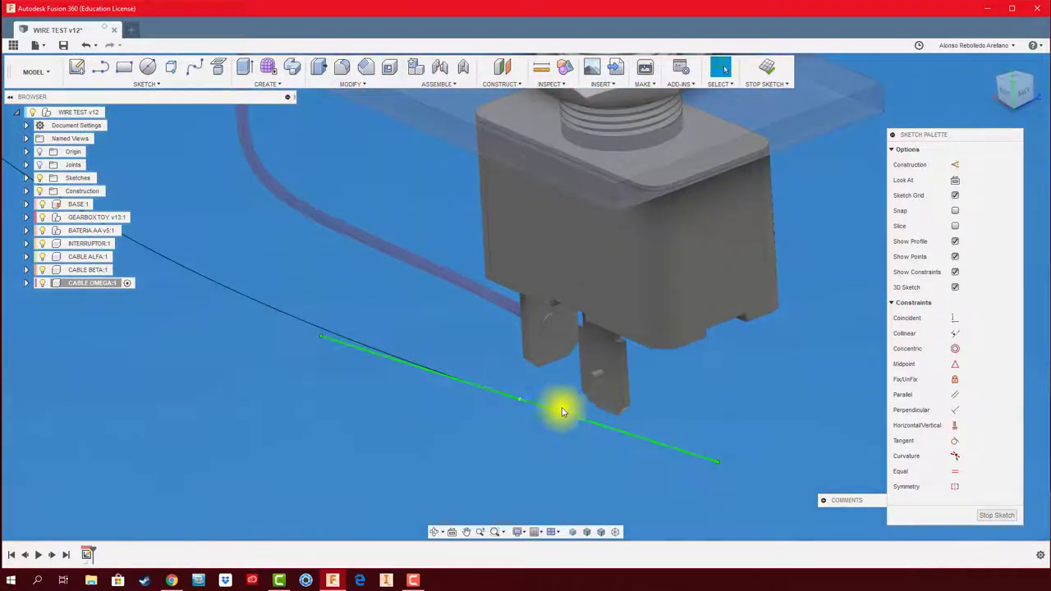
mouse_move(562, 411)
shift+middle_down()
mouse_move(538, 443)
mouse_move(534, 386)
mouse_move(534, 473)
shift+middle_up()
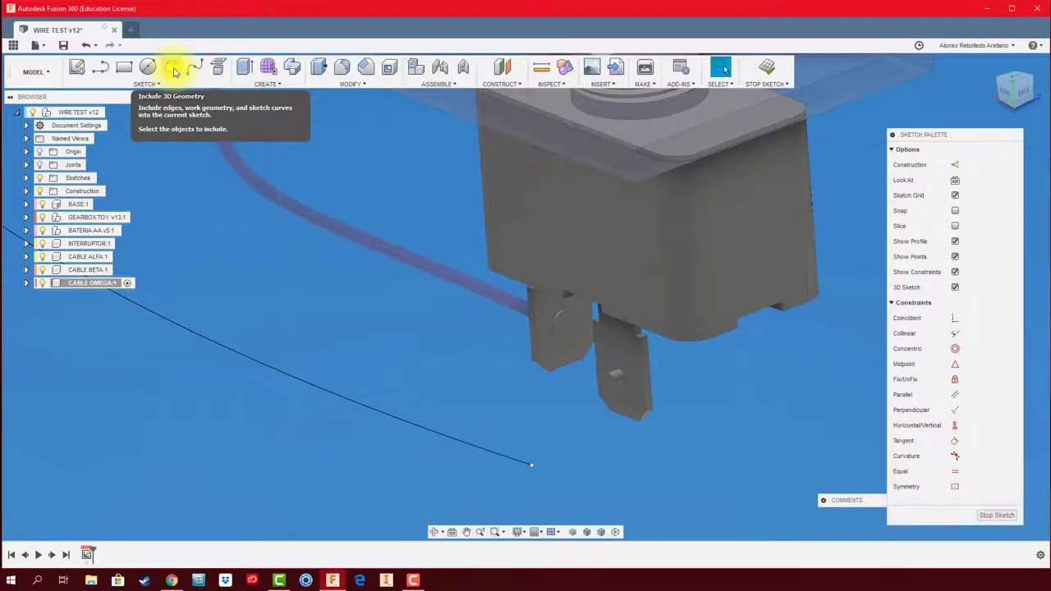
- Include the toggle switch terminal pin's circular edge in the sketch
click(174, 71)
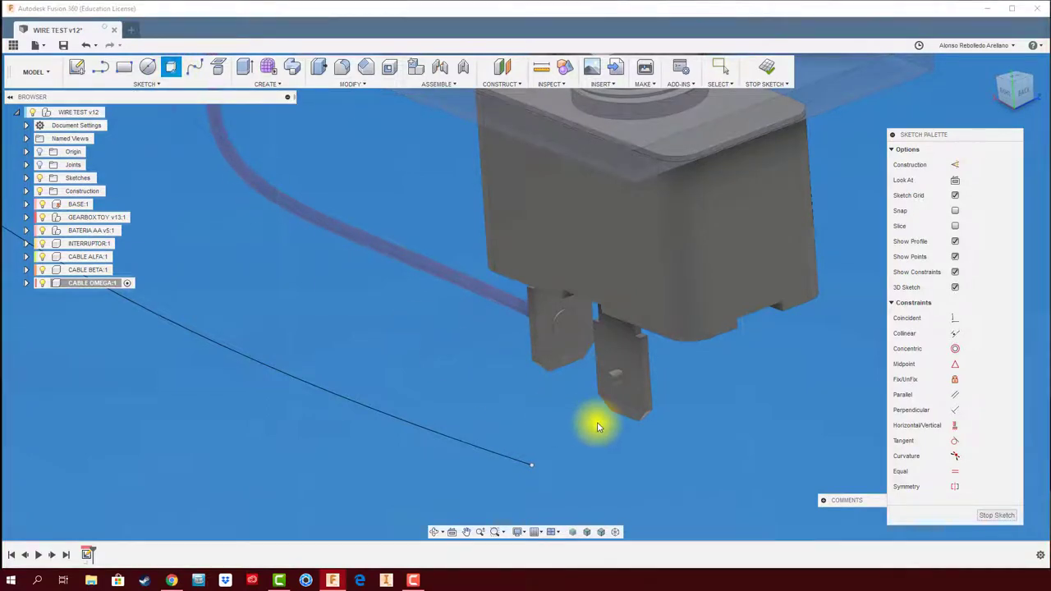
scroll(598, 422, up, 2)
scroll(589, 422, up, 3)
scroll(620, 357, up, 2)
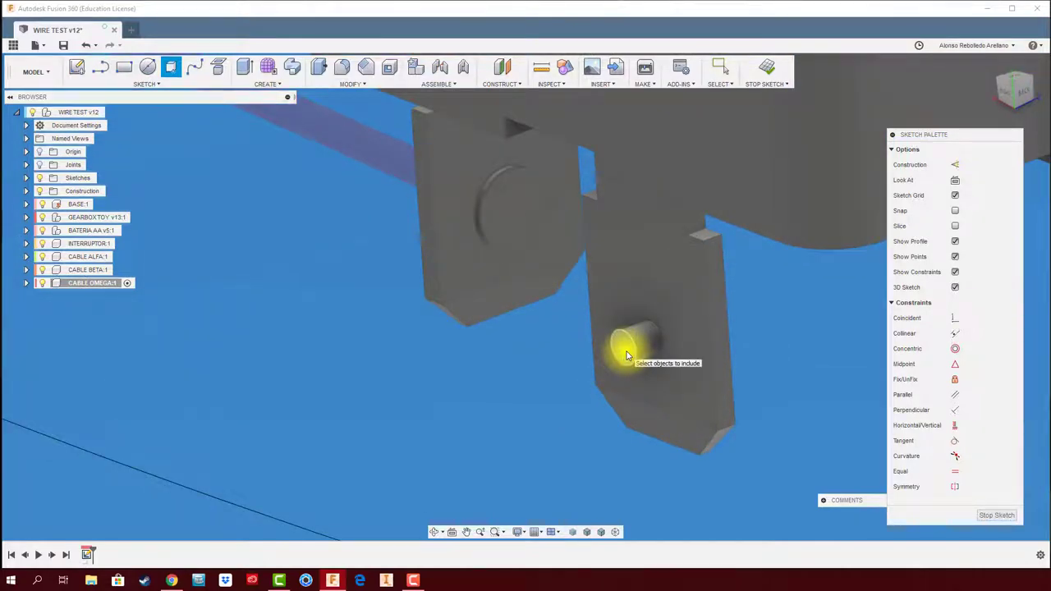
click(626, 354)
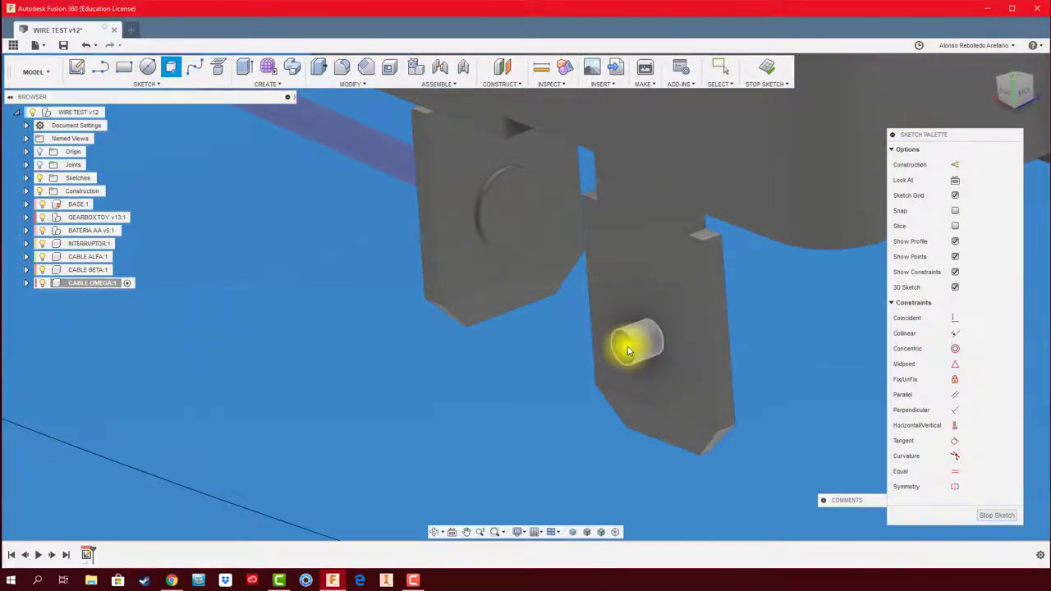
scroll(497, 387, down, 1)
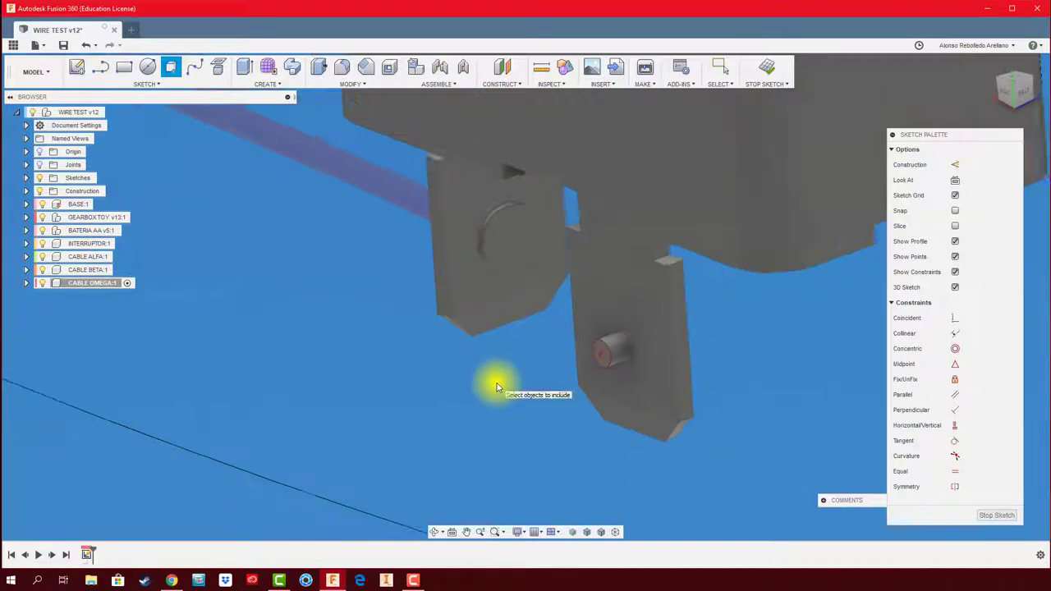
scroll(496, 387, down, 1)
scroll(484, 406, down, 1)
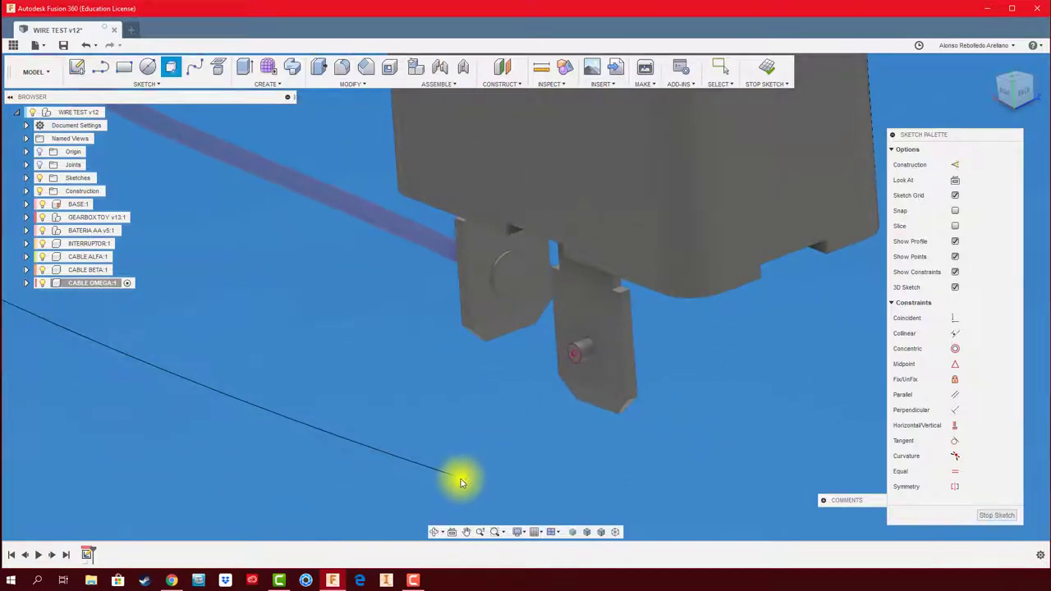
key(Escape)
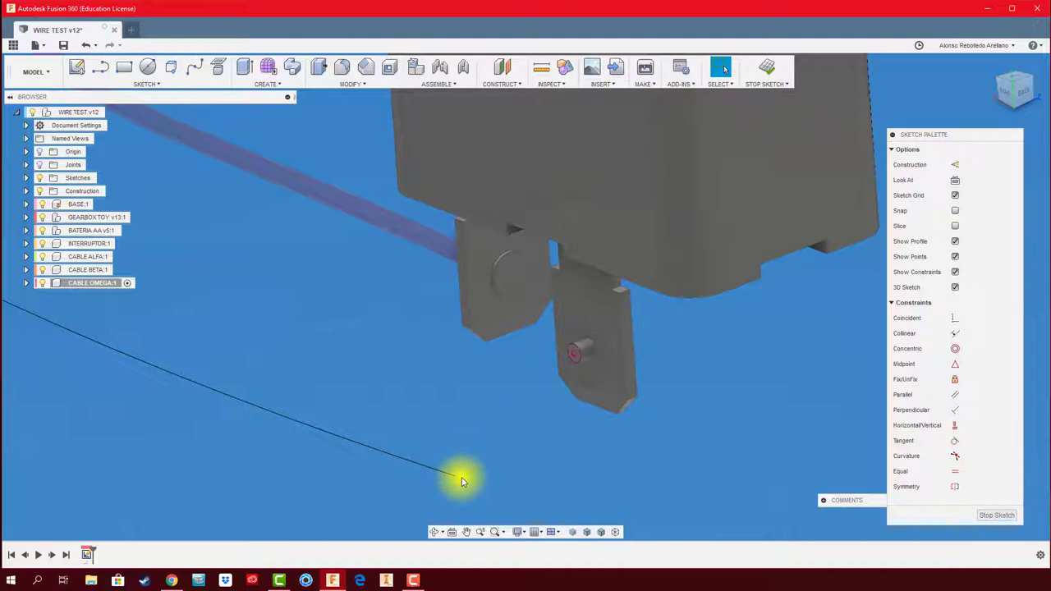
- Make the switch terminal the orbit center and orbit around it to check the wire's end
click(461, 480)
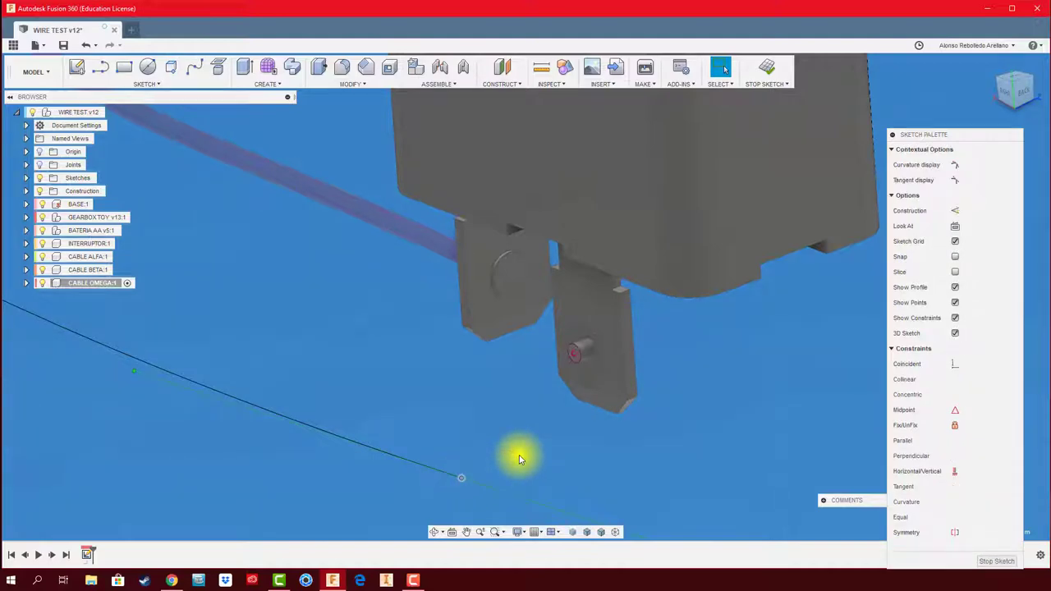
scroll(575, 373, up, 3)
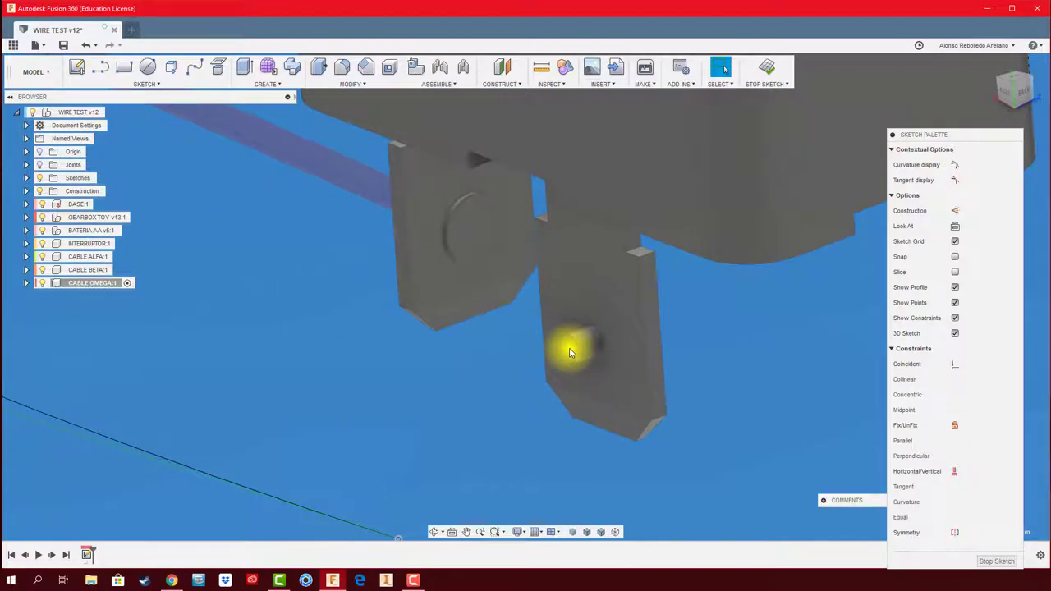
right_click(501, 378)
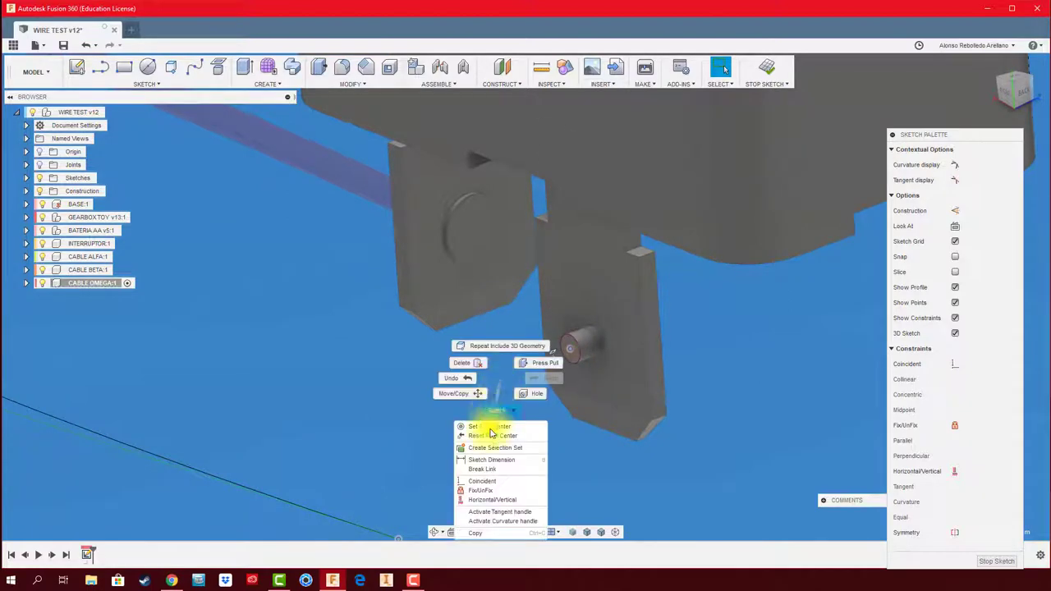
click(491, 484)
mouse_move(491, 485)
shift+middle_down()
mouse_move(520, 450)
mouse_move(399, 403)
shift+middle_up()
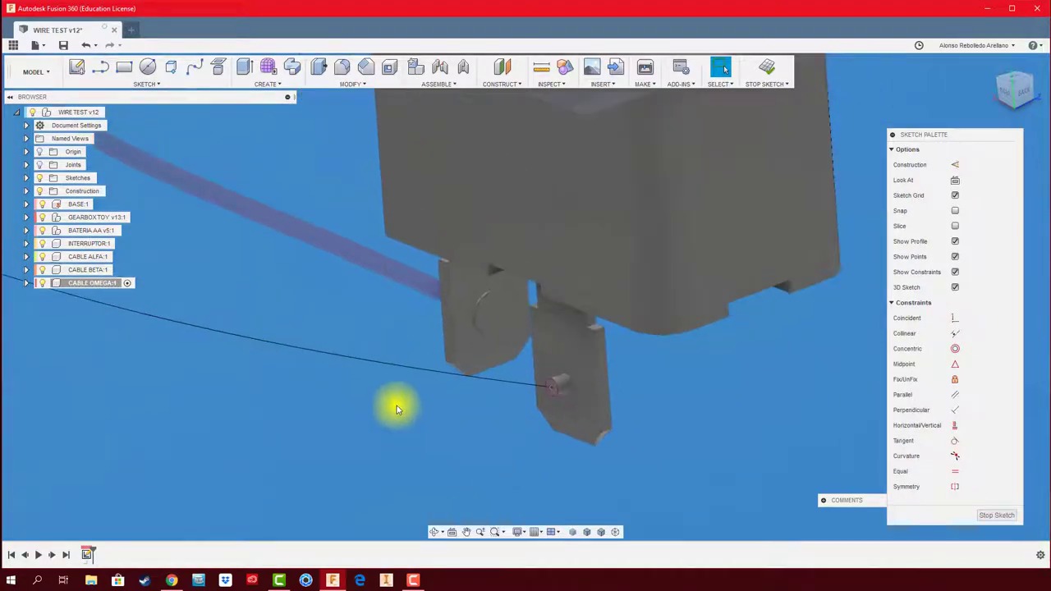
- Zoom out and switch to the RIGHT view to see the whole wire path
mouse_move(545, 403)
shift+middle_down()
mouse_move(497, 453)
mouse_move(438, 451)
mouse_move(509, 460)
mouse_move(582, 422)
shift+middle_up()
scroll(513, 462, down, 3)
scroll(514, 466, down, 3)
mouse_move(1014, 91)
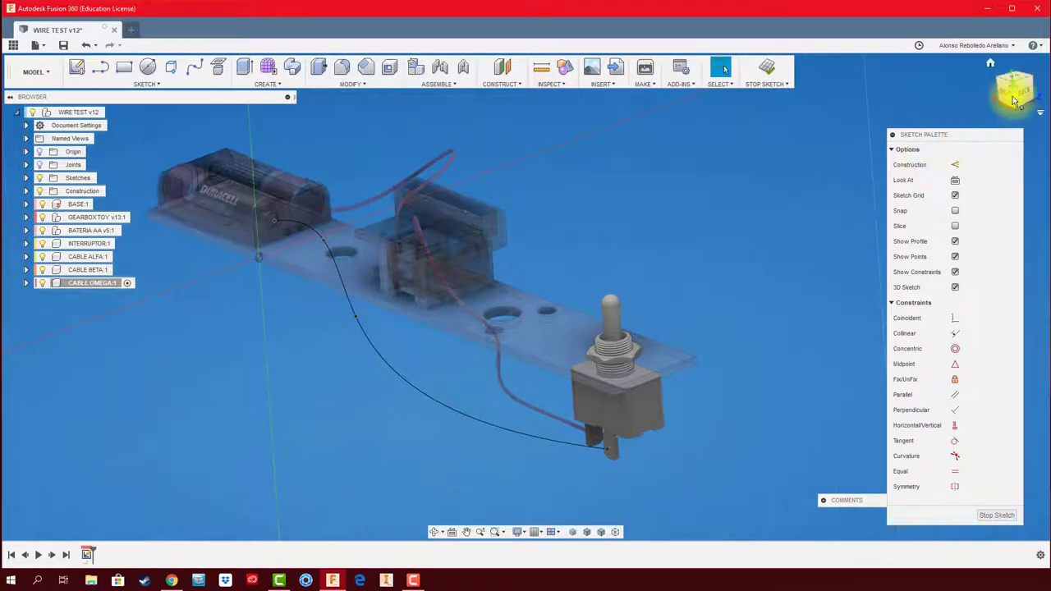
click(1009, 98)
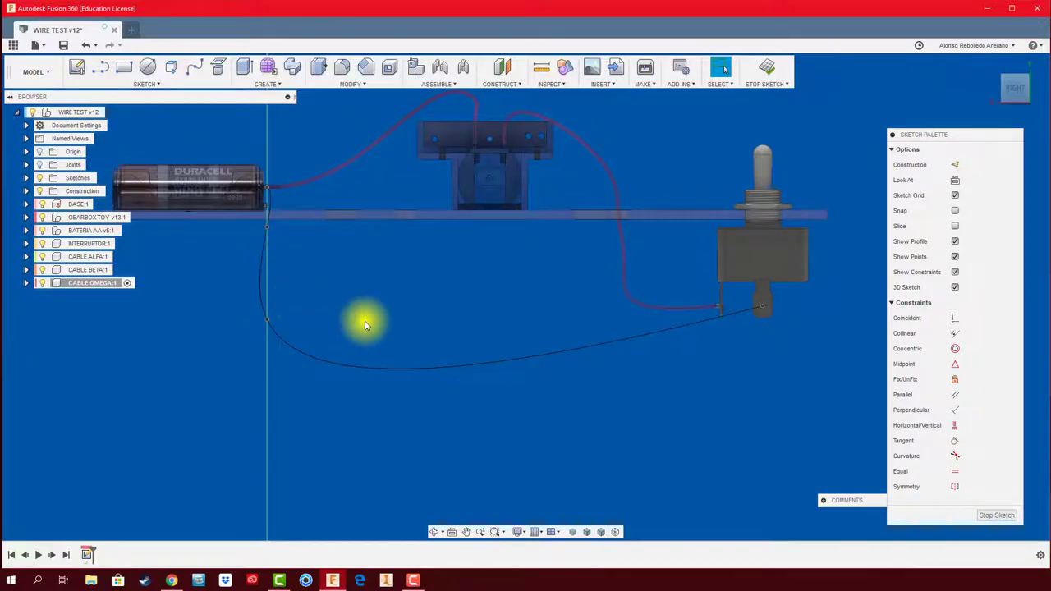
- Move the spline's fit point below the plate 5.9 mm along Z to soften the bend
click(267, 322)
right_click(267, 321)
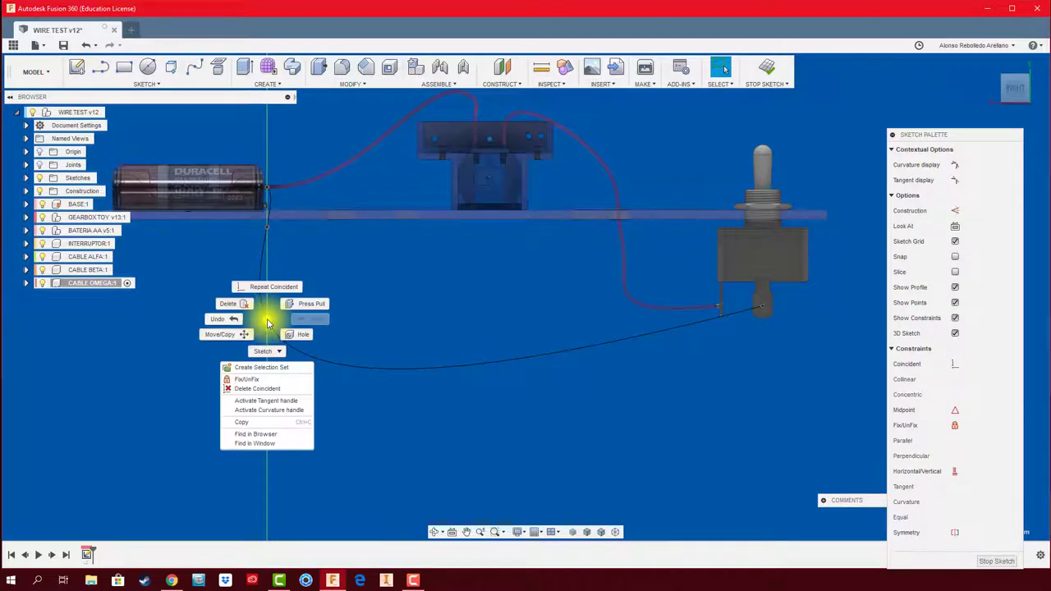
click(236, 324)
mouse_move(298, 319)
mouse_down()
mouse_move(329, 266)
mouse_move(266, 223)
mouse_move(367, 226)
mouse_move(337, 181)
mouse_move(341, 209)
mouse_up()
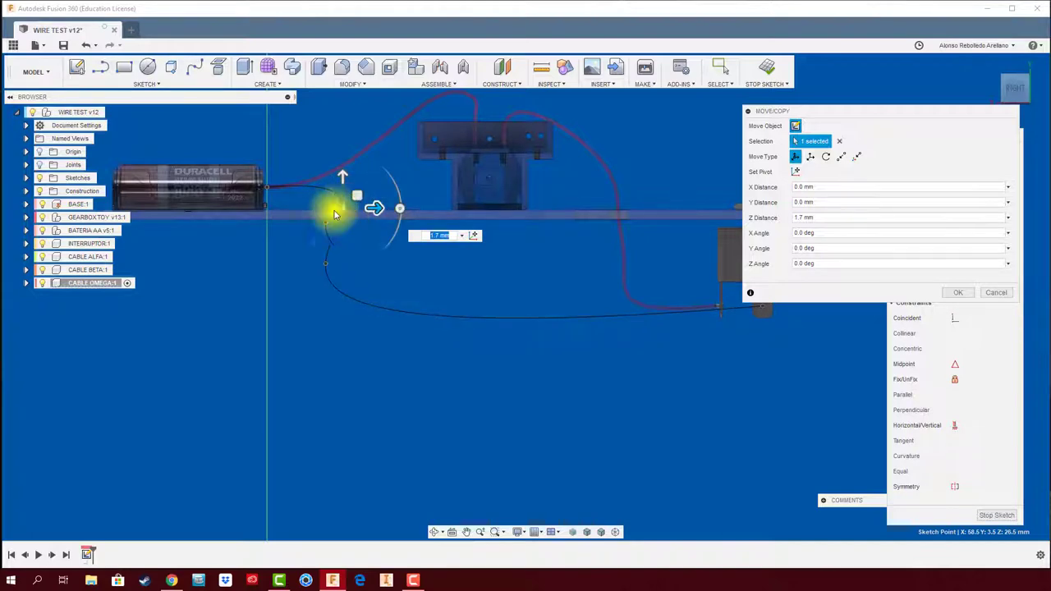
click(327, 262)
drag(355, 263, 375, 264)
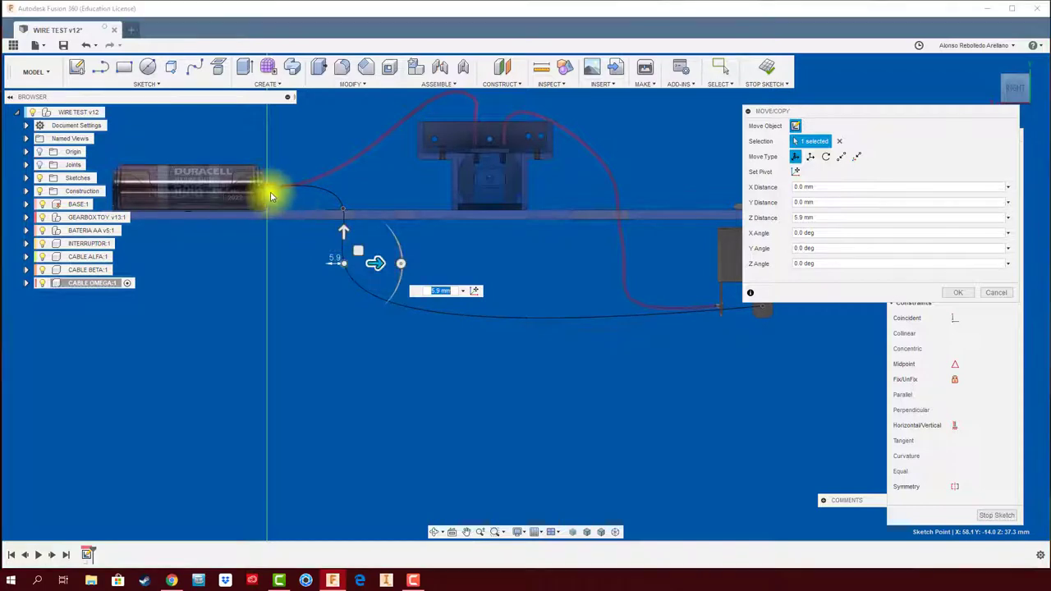
scroll(268, 191, up, 3)
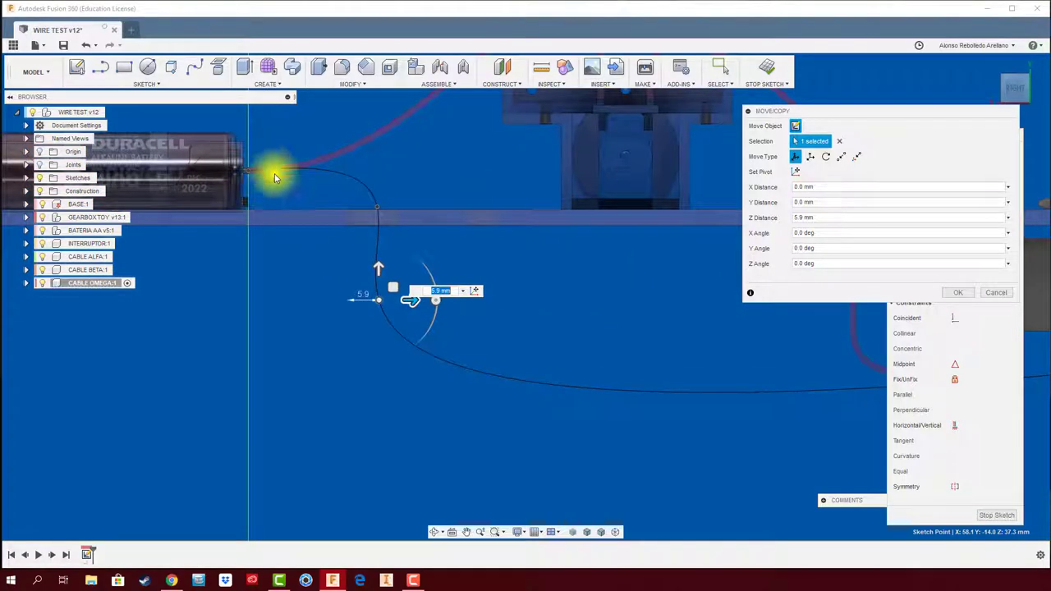
scroll(278, 300, down, 2)
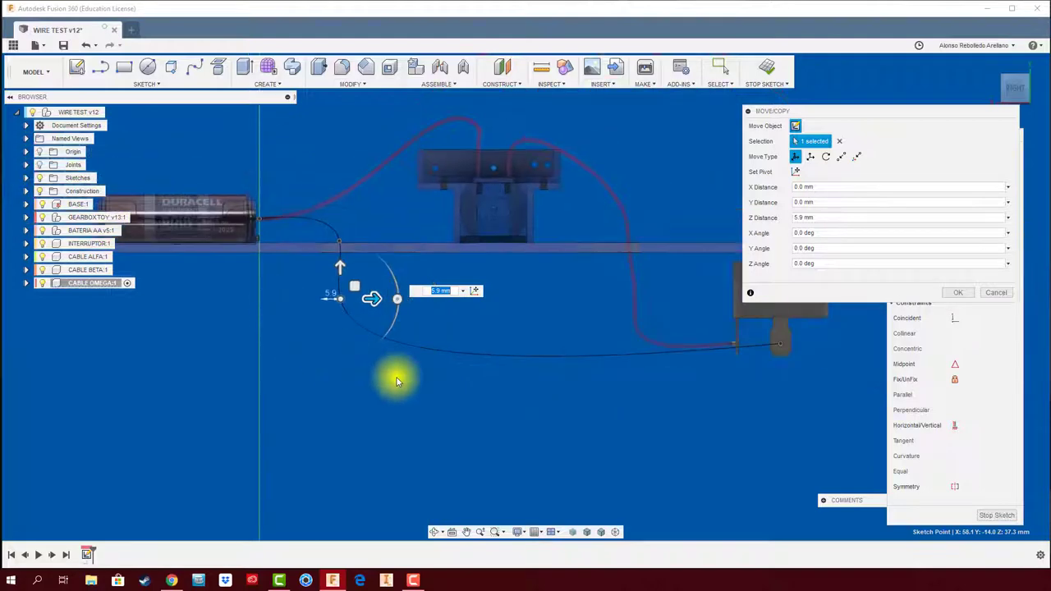
middle_drag(399, 375, 238, 329)
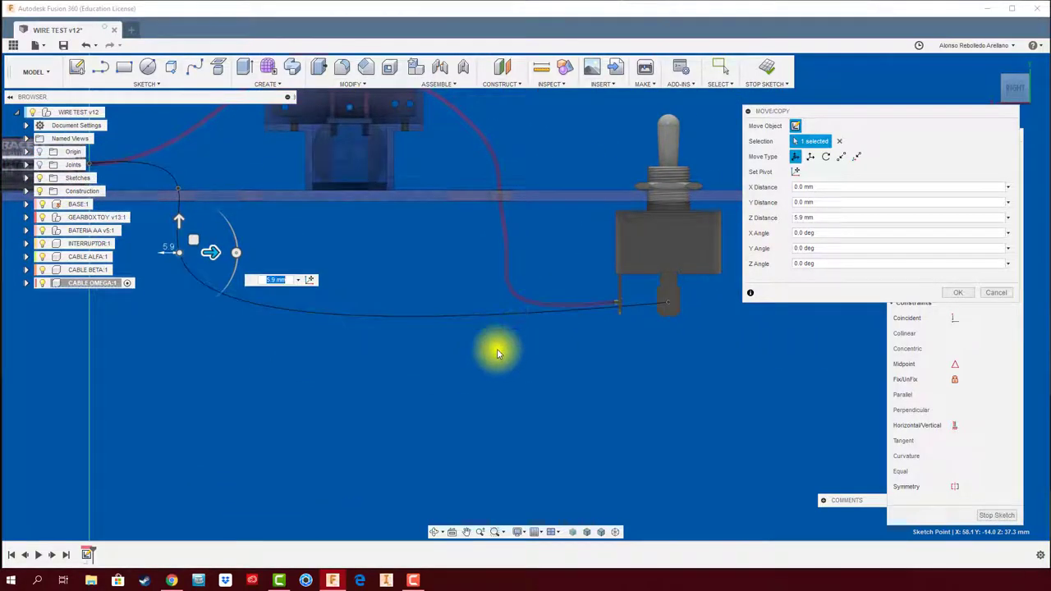
click(952, 294)
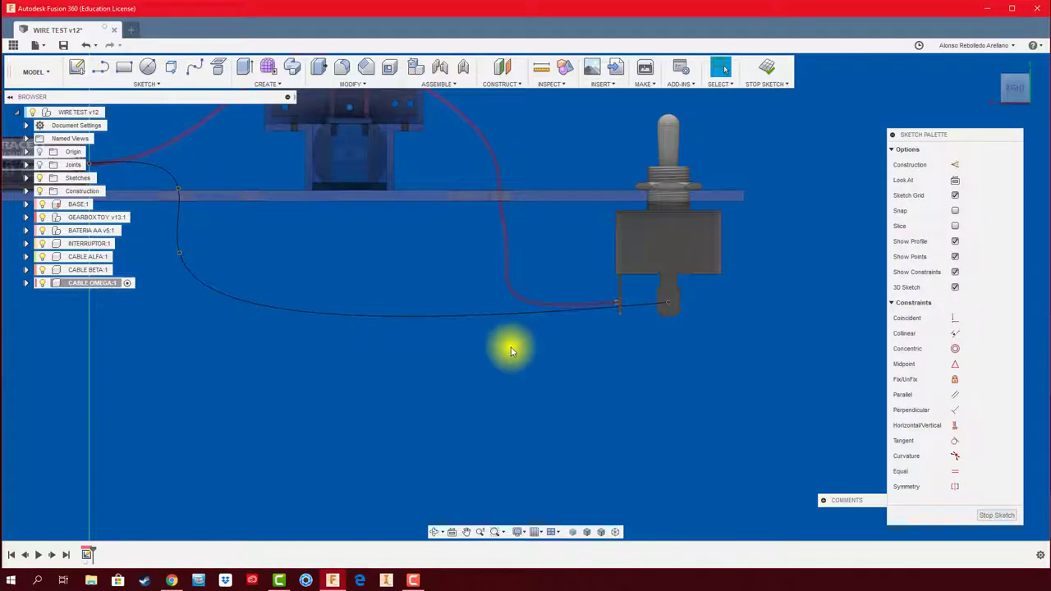
- Insert three fit points on the wire's lower run: middle, battery side and switch end
click(454, 315)
right_click(454, 315)
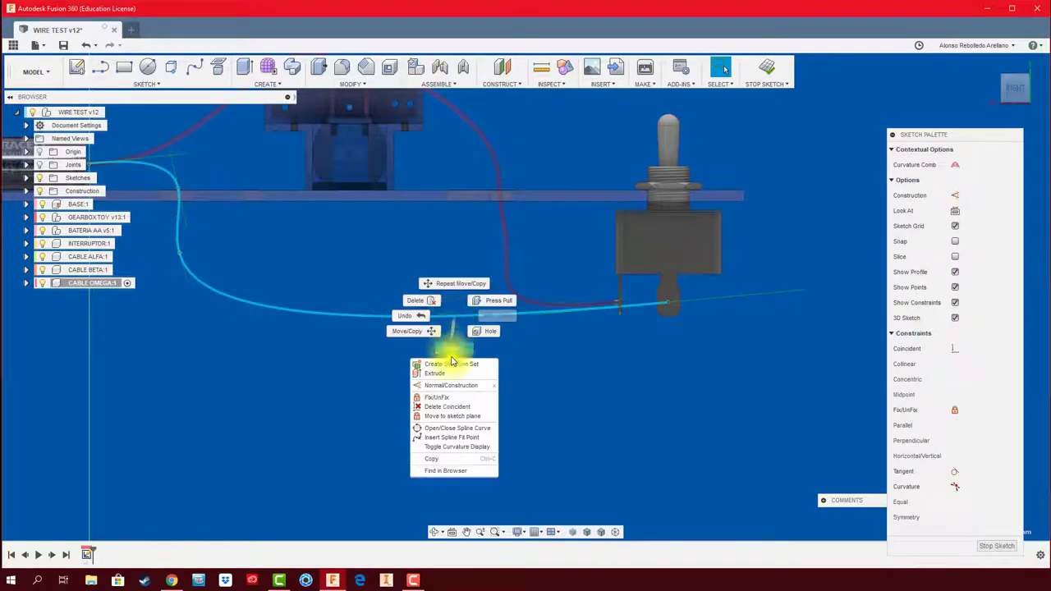
click(457, 446)
click(457, 436)
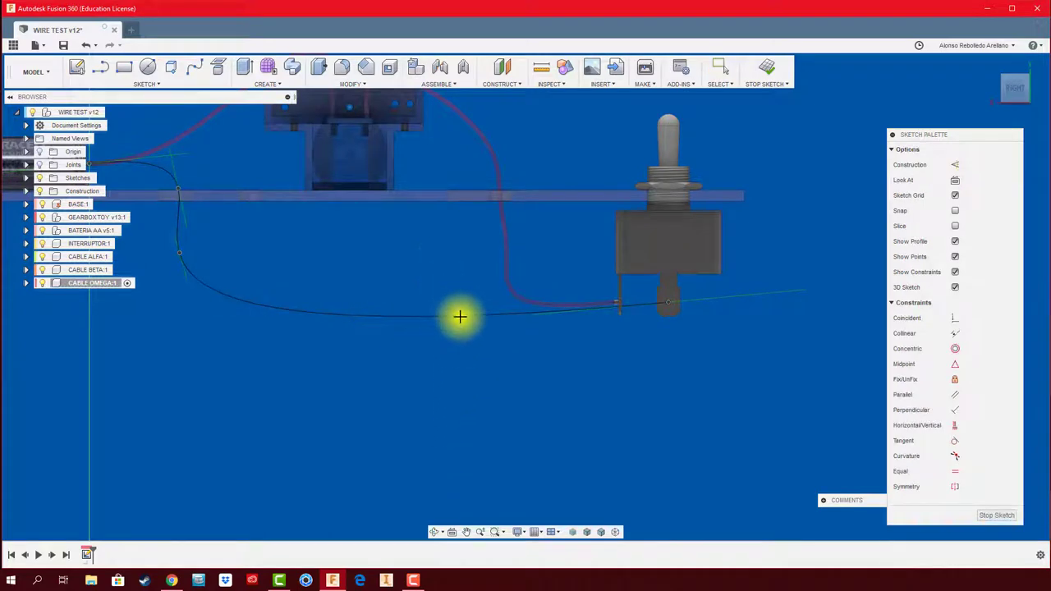
click(460, 316)
click(305, 312)
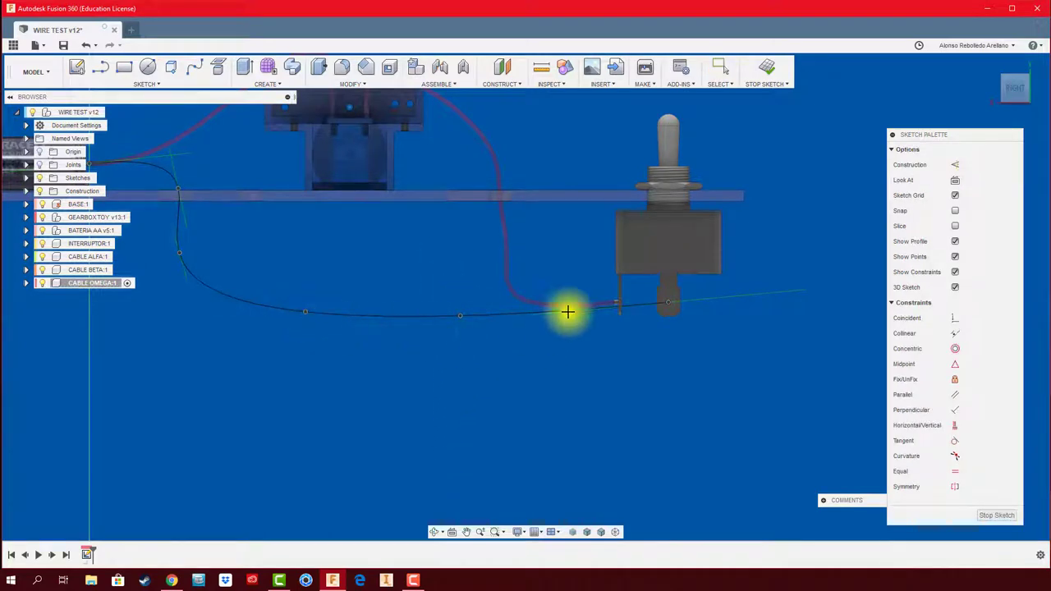
click(577, 310)
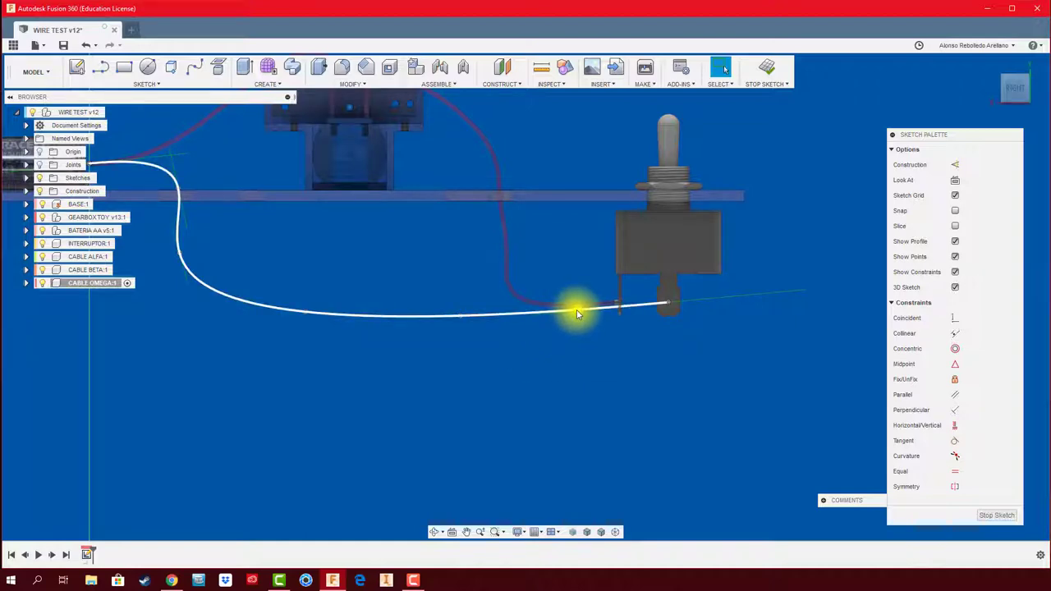
- Raise the new fit points, the middle one 18.1 mm and the left one 3.6 mm
right_click(577, 313)
click(532, 324)
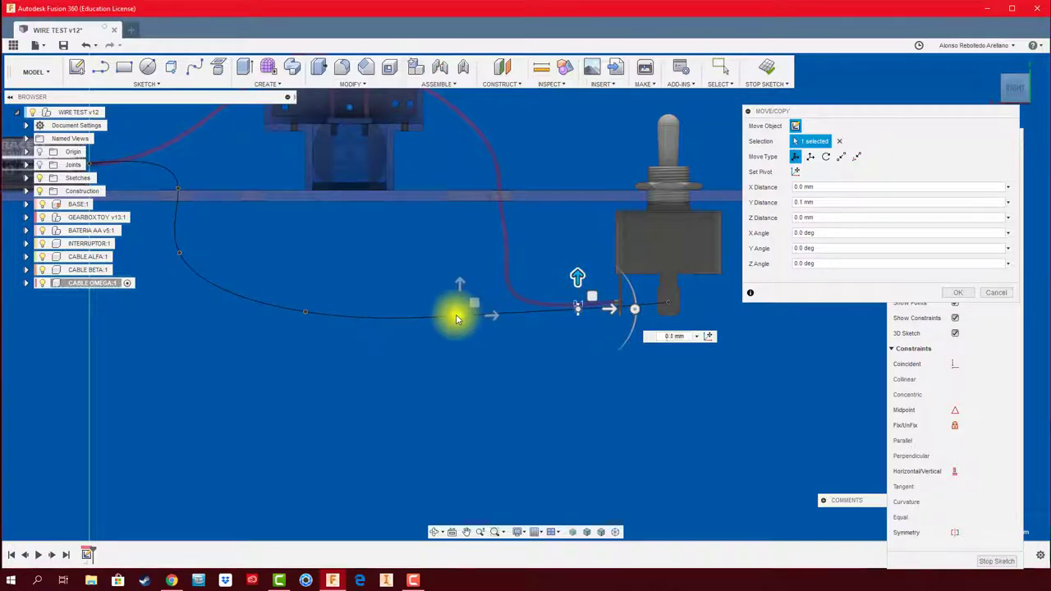
drag(458, 314, 461, 245)
drag(577, 308, 581, 279)
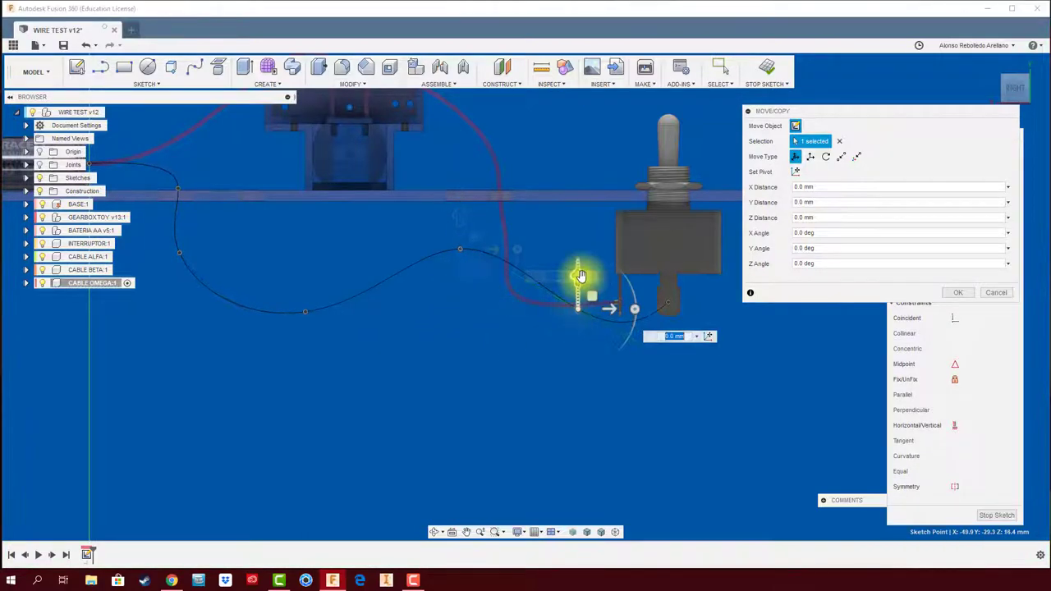
drag(305, 311, 300, 270)
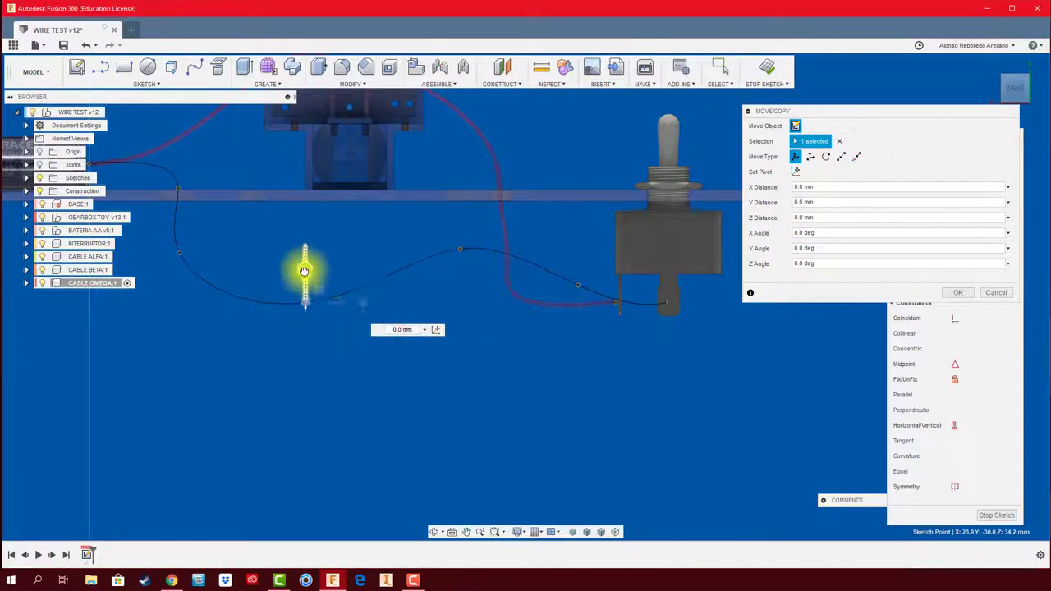
click(952, 294)
click(1017, 85)
- Shift the wire's end fit point 5.6 mm along X
scroll(342, 383, up, 5)
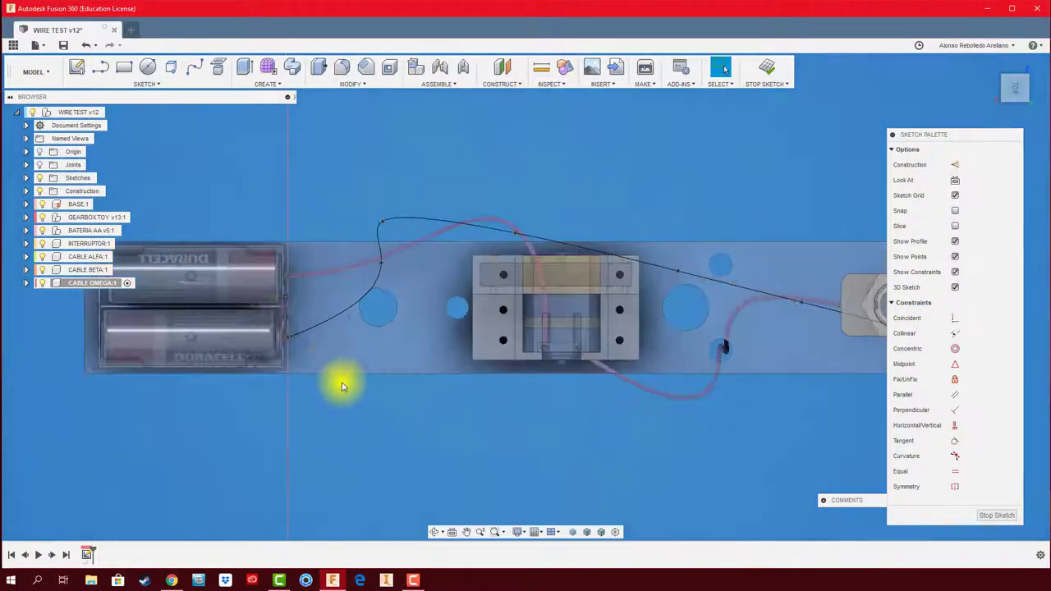
right_click(379, 269)
click(369, 277)
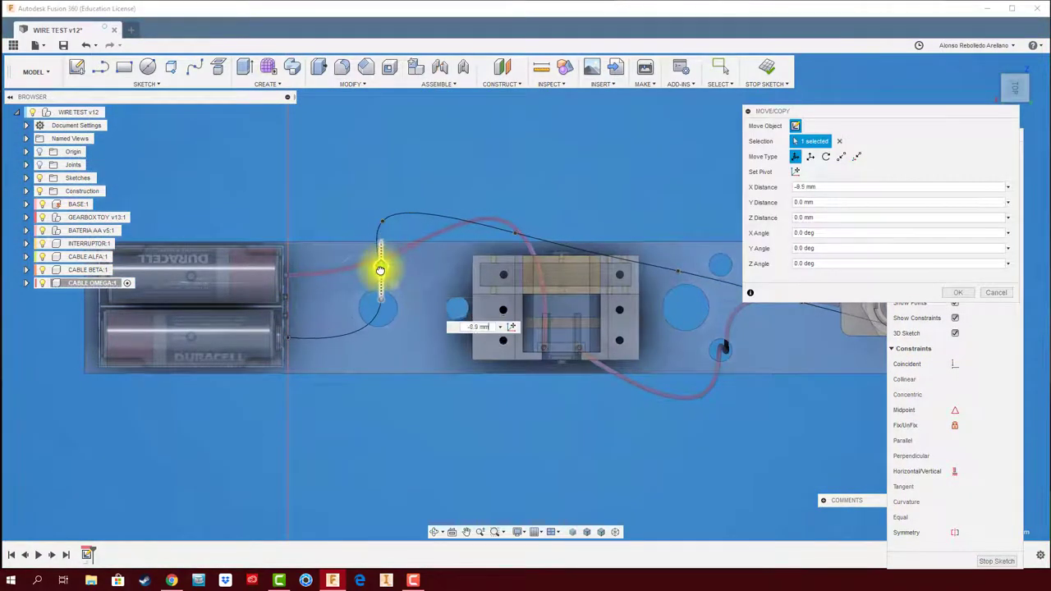
drag(573, 279, 668, 358)
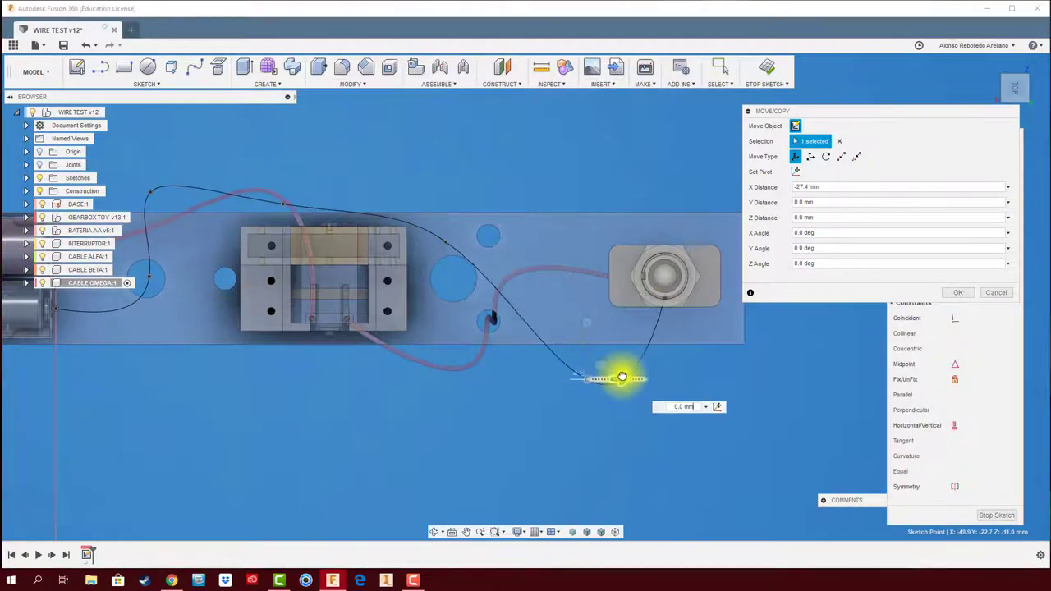
click(962, 295)
mouse_move(962, 296)
shift+middle_down()
mouse_move(730, 345)
mouse_move(804, 284)
mouse_move(563, 241)
mouse_move(891, 141)
shift+middle_up()
click(1008, 99)
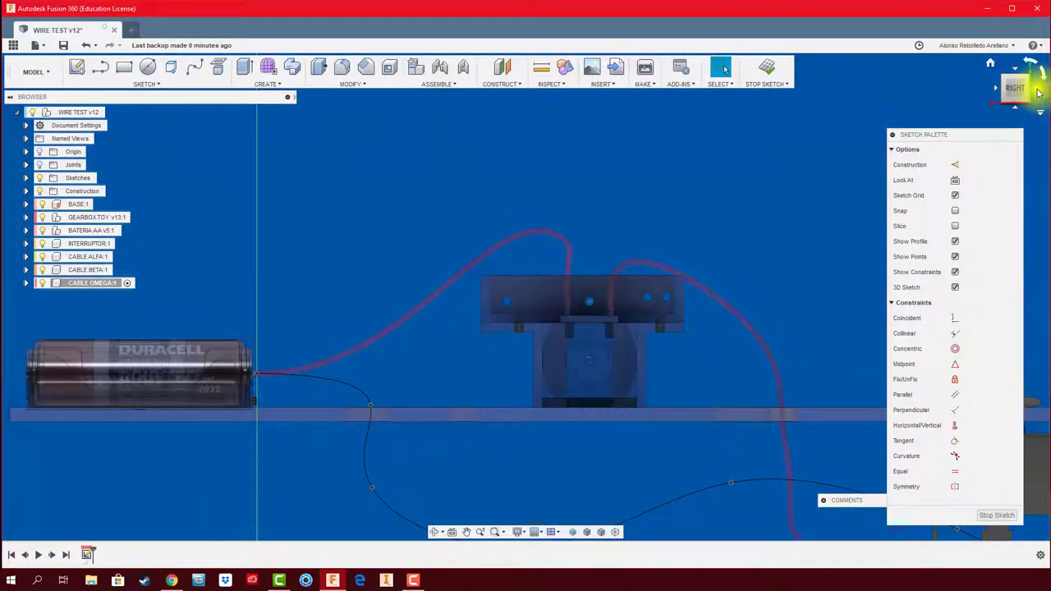
click(1021, 89)
- Move the wire curve near the switch toward the switch terminal
click(706, 382)
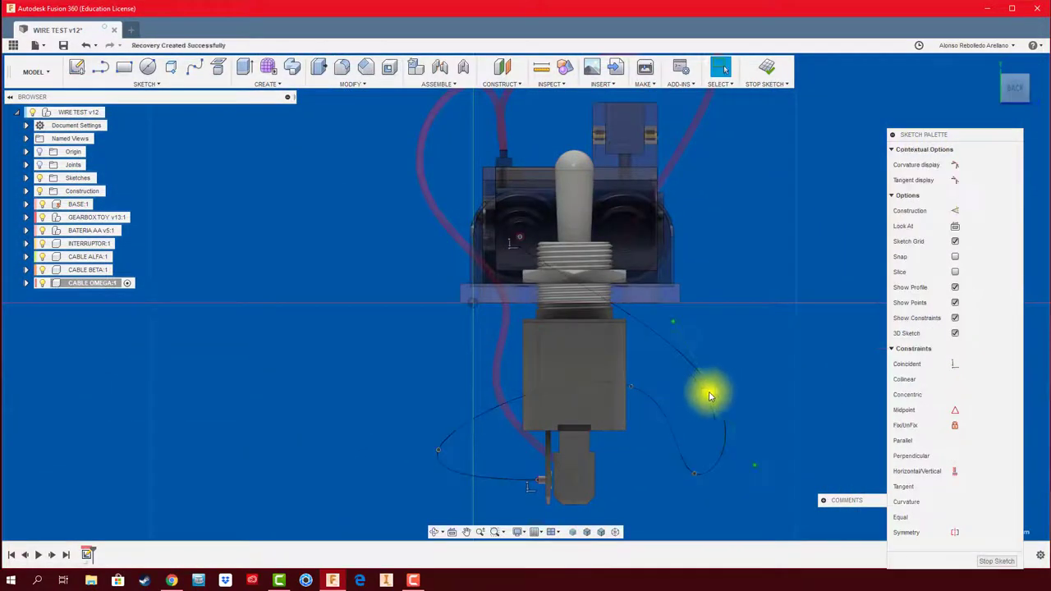
right_click(710, 397)
click(704, 355)
drag(746, 386, 621, 385)
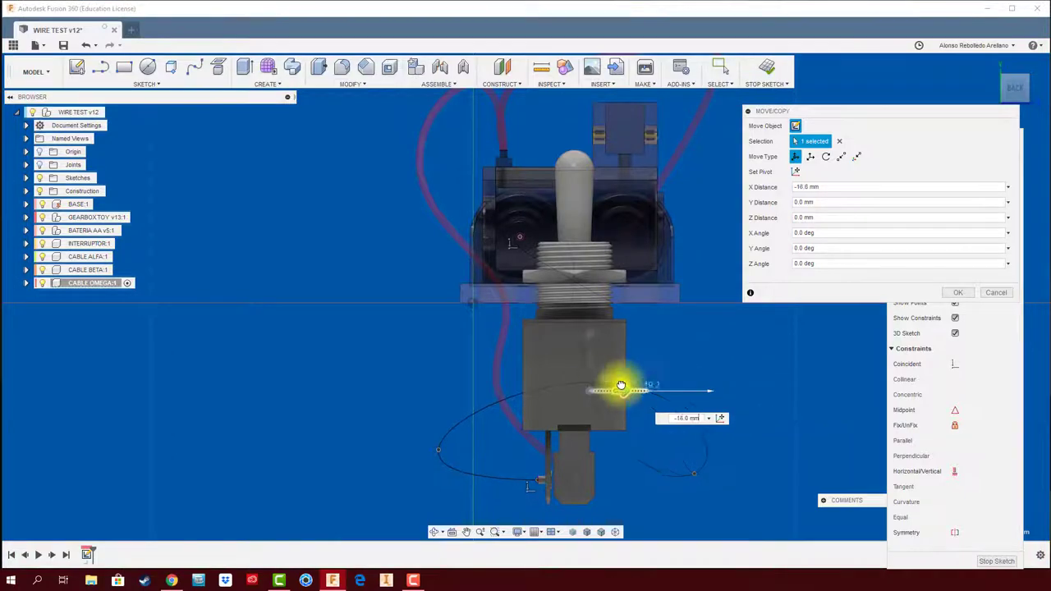
mouse_move(621, 385)
shift+middle_down()
mouse_move(697, 367)
mouse_move(493, 351)
shift+middle_up()
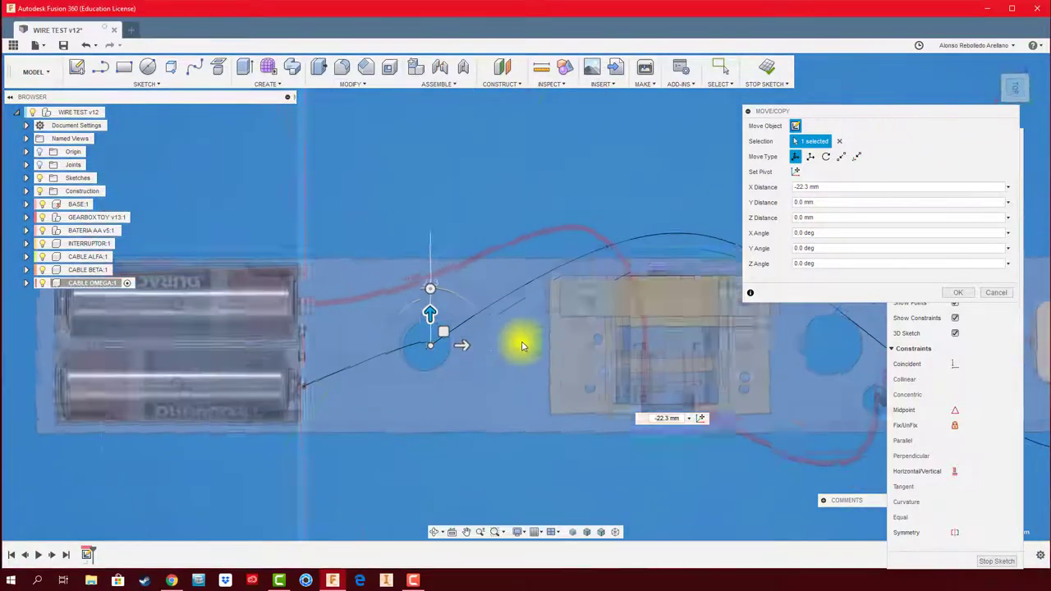
click(429, 343)
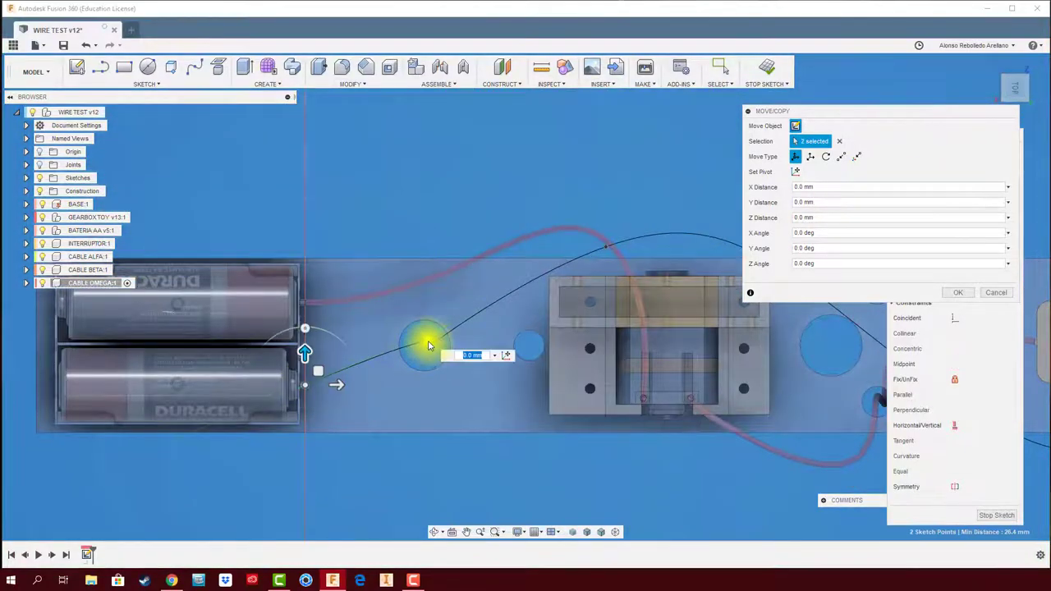
key(Return)
- Nudge the wire fit point near the battery end
right_click(370, 358)
key(Escape)
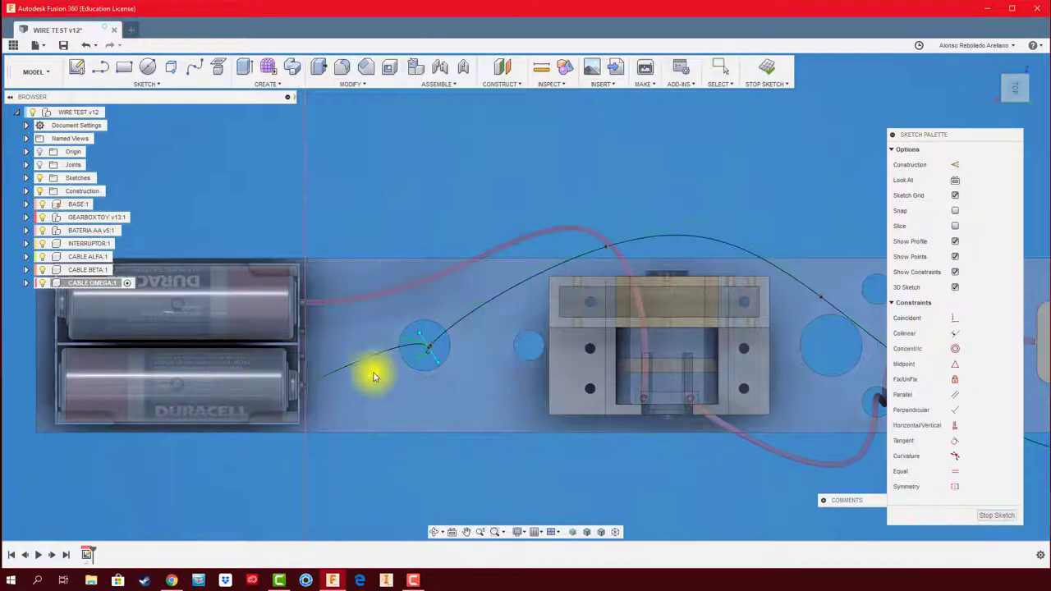
right_click(350, 359)
click(371, 325)
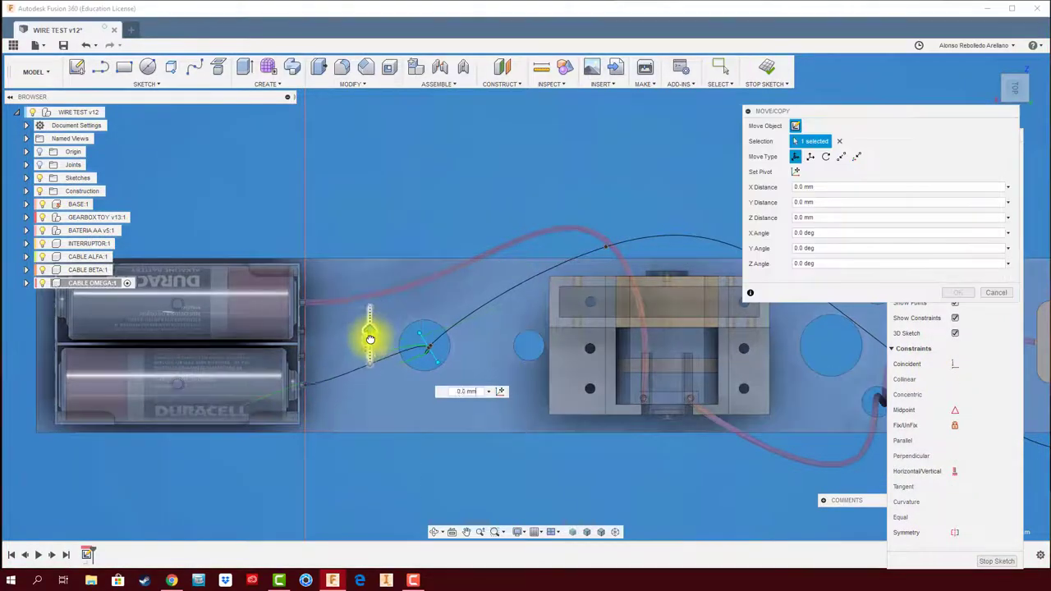
key(Return)
mouse_move(728, 293)
shift+middle_down()
mouse_move(700, 437)
mouse_move(689, 336)
mouse_move(722, 270)
mouse_move(867, 134)
mouse_move(741, 287)
shift+middle_up()
scroll(410, 333, up, 5)
- Lower the wire end onto the battery terminal and finish the sketch
click(364, 323)
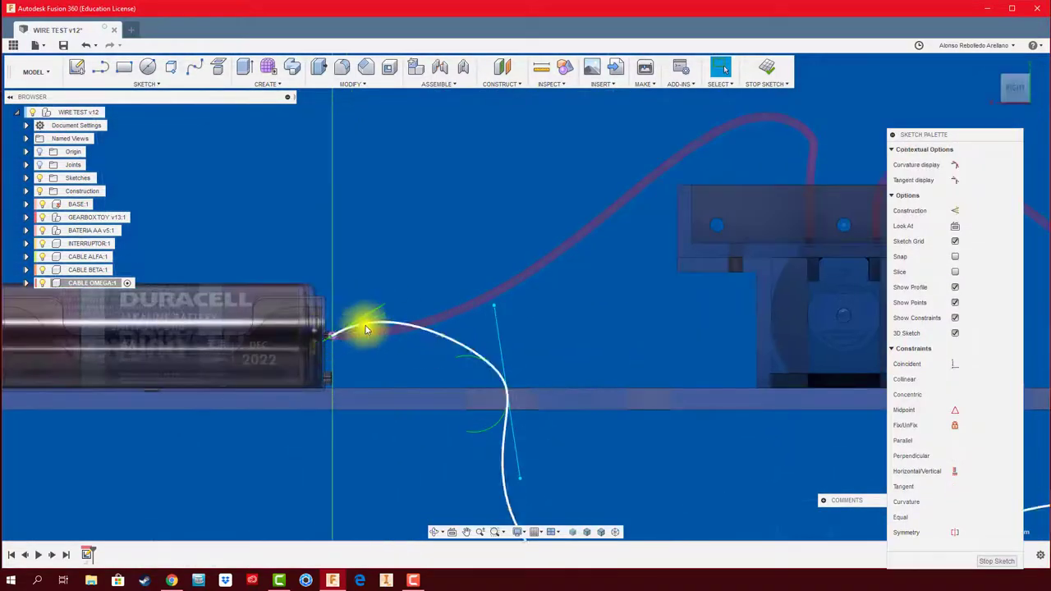
right_click(439, 335)
click(406, 349)
drag(442, 321, 441, 310)
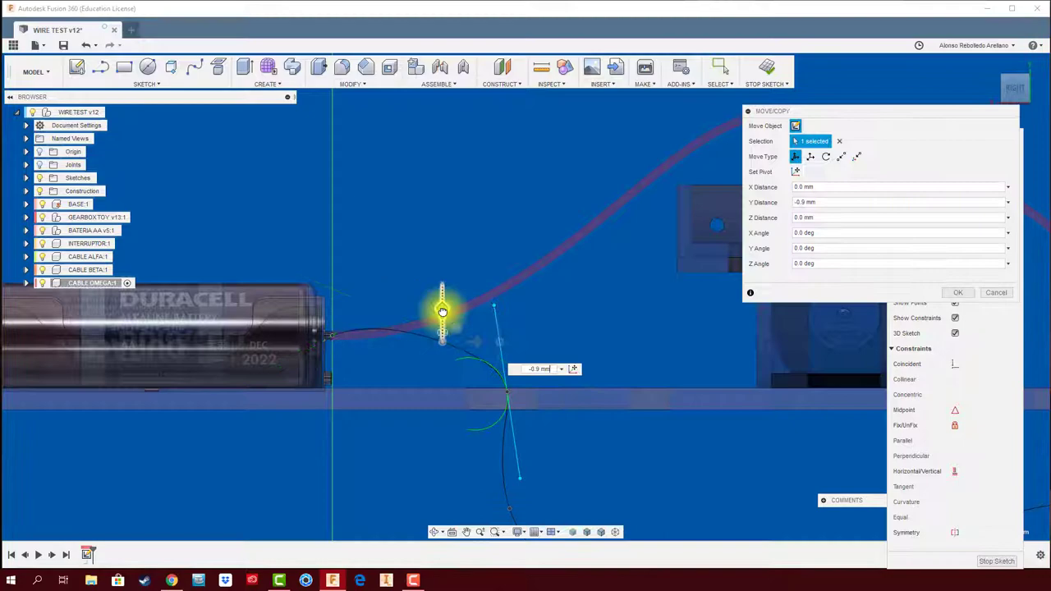
click(958, 293)
shift+middle_drag(468, 222, 728, 83)
click(766, 67)
click(265, 84)
- Measure the wire spline's length, which reads 215.7 mm
click(262, 308)
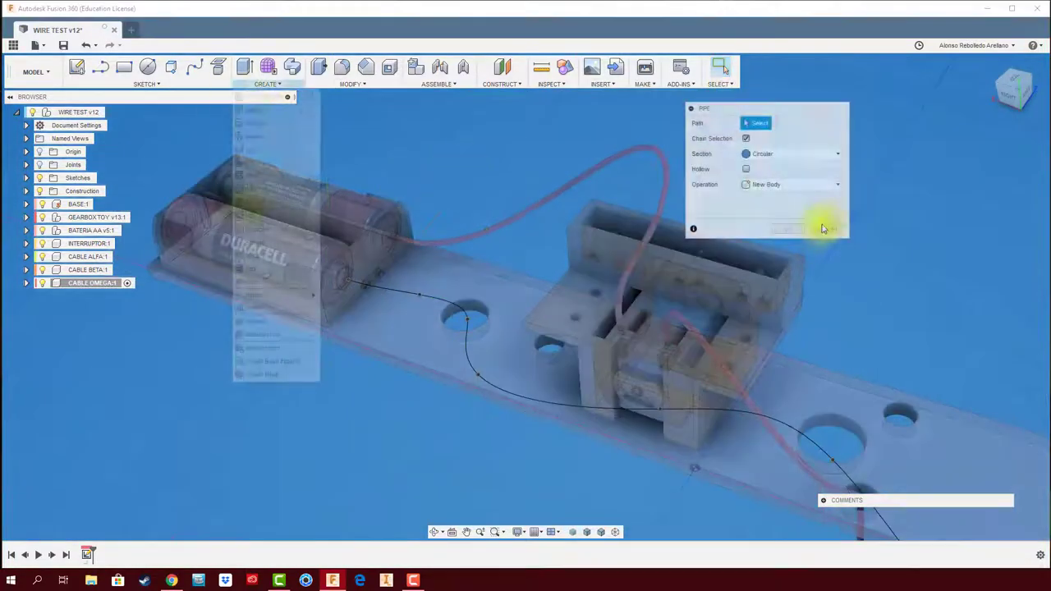
click(823, 229)
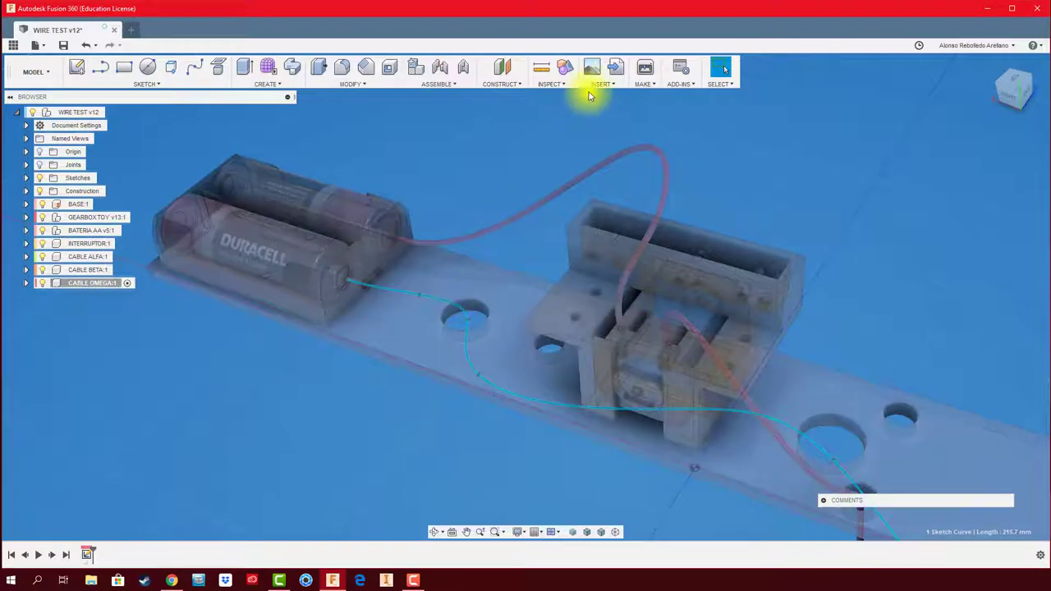
click(551, 85)
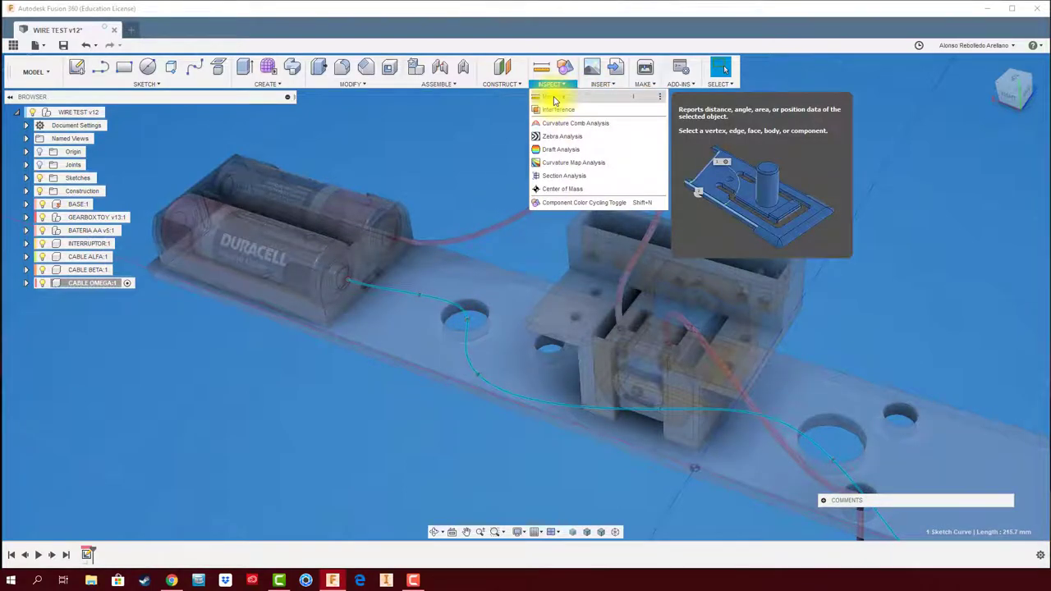
click(554, 99)
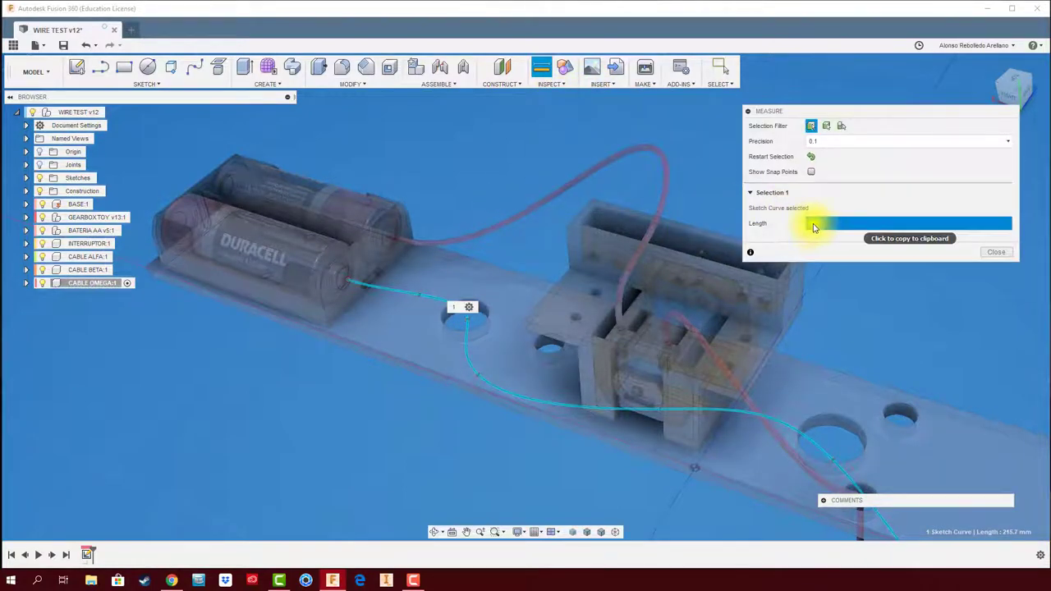
click(993, 252)
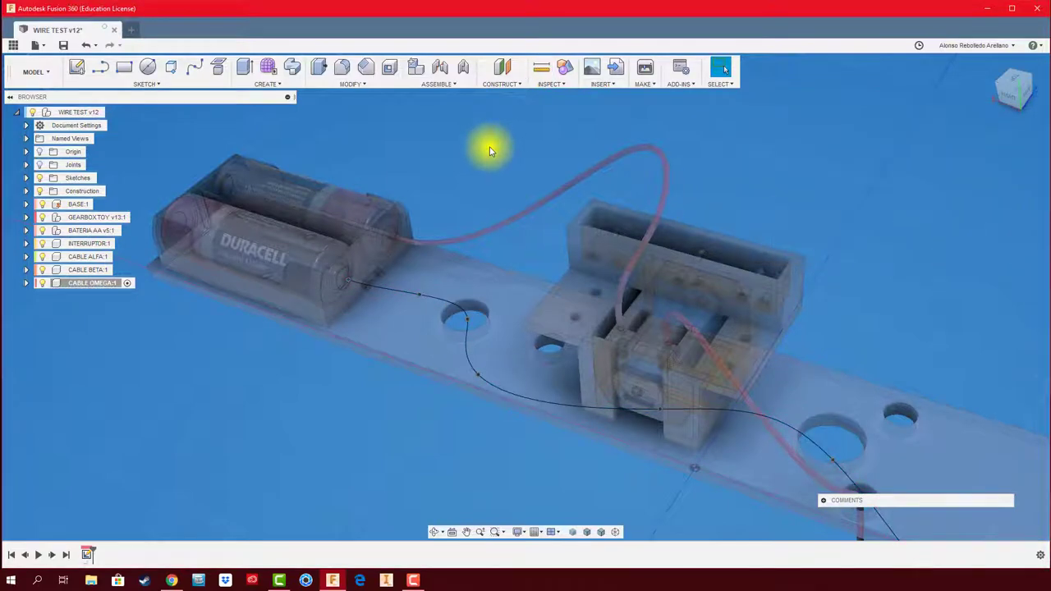
- Pipe the spline path with a 1.2 mm circular section into a new wire body
click(267, 84)
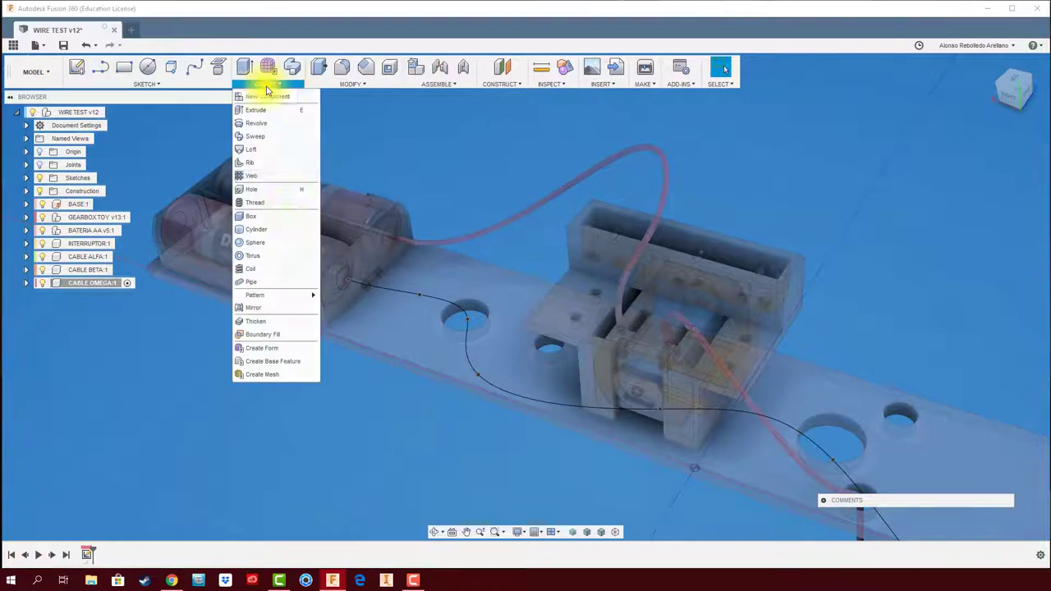
click(282, 283)
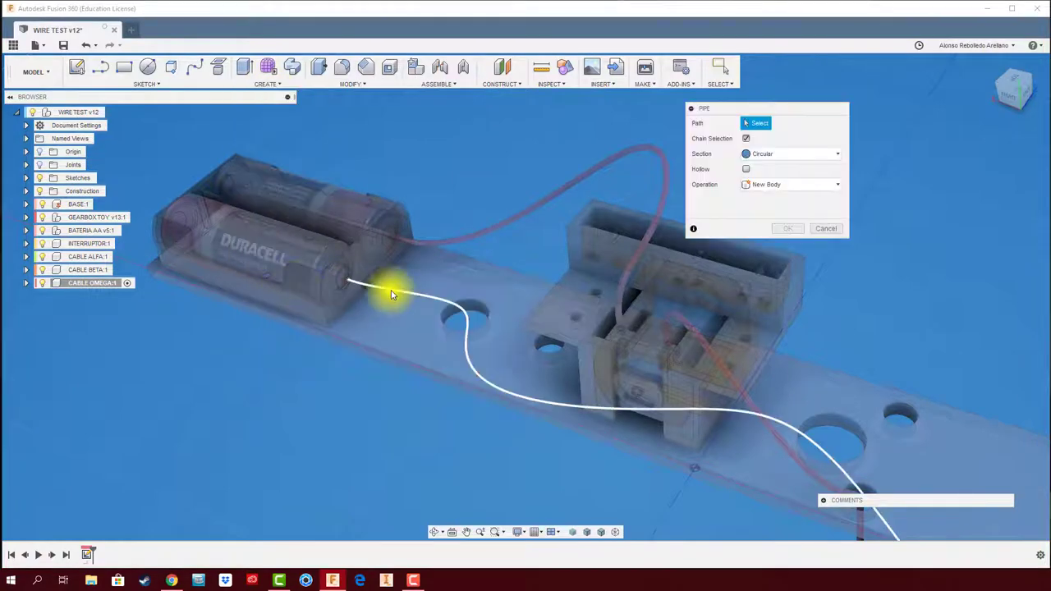
click(392, 293)
text(1.2)
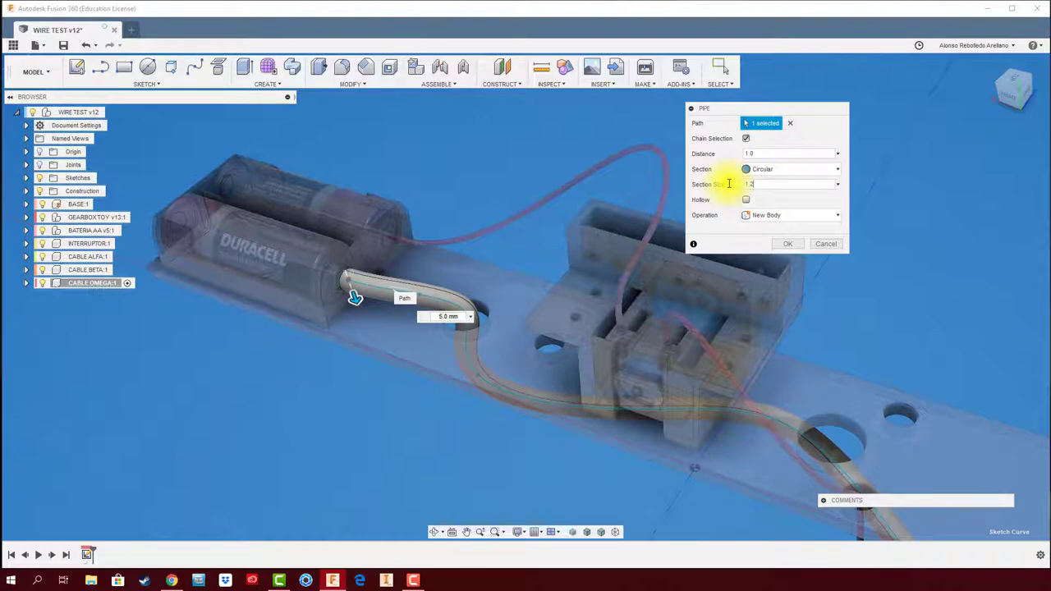
key(Return)
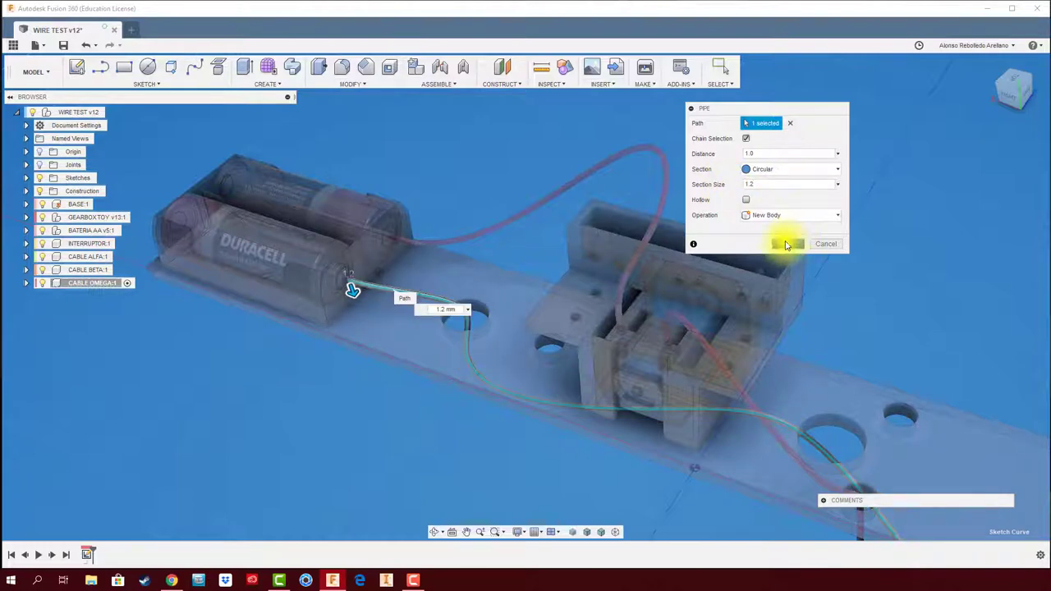
click(786, 243)
mouse_move(369, 399)
middle_down()
mouse_move(405, 302)
mouse_move(425, 351)
middle_up()
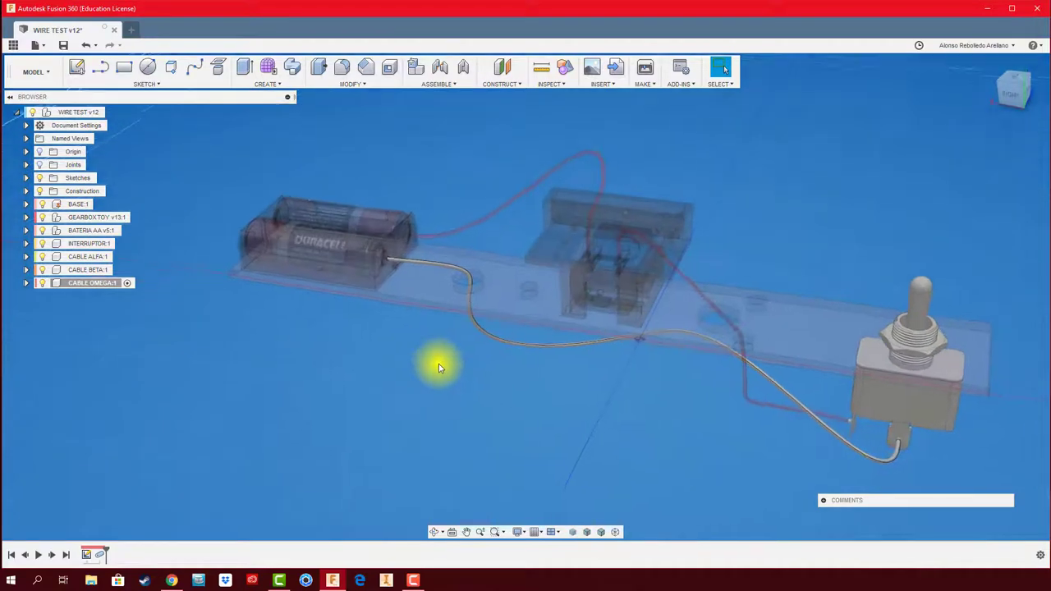
- Apply a black appearance from In This Design to the CABLE OMEGA wire body
key(a)
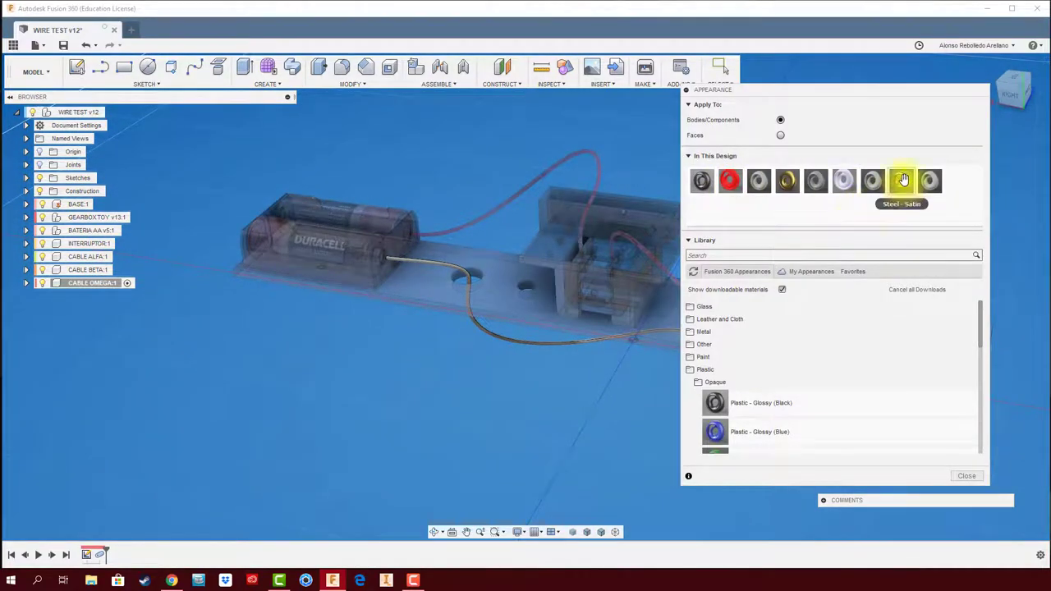
drag(903, 179, 574, 349)
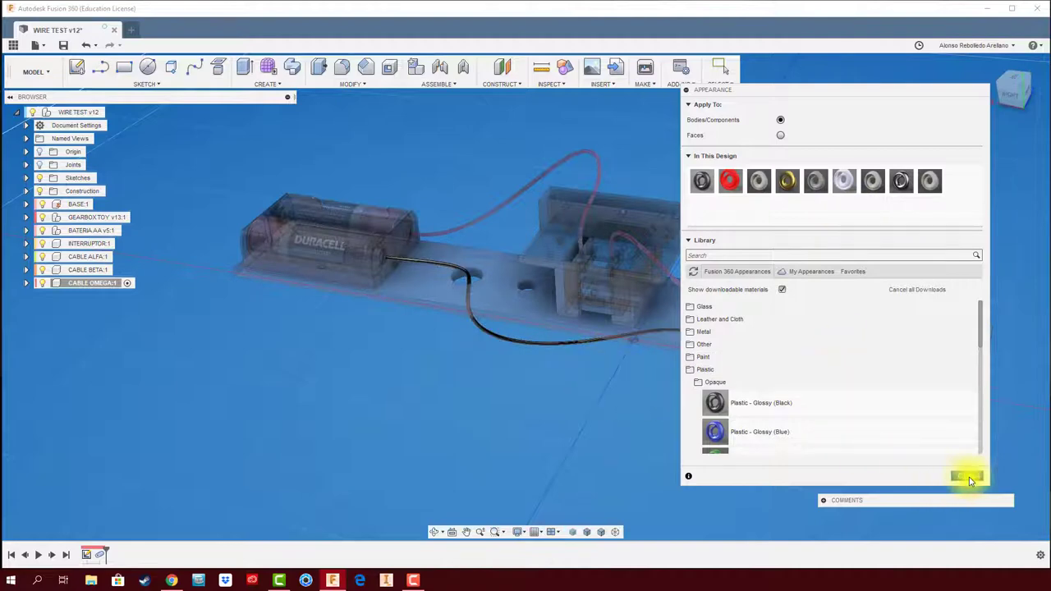
click(967, 476)
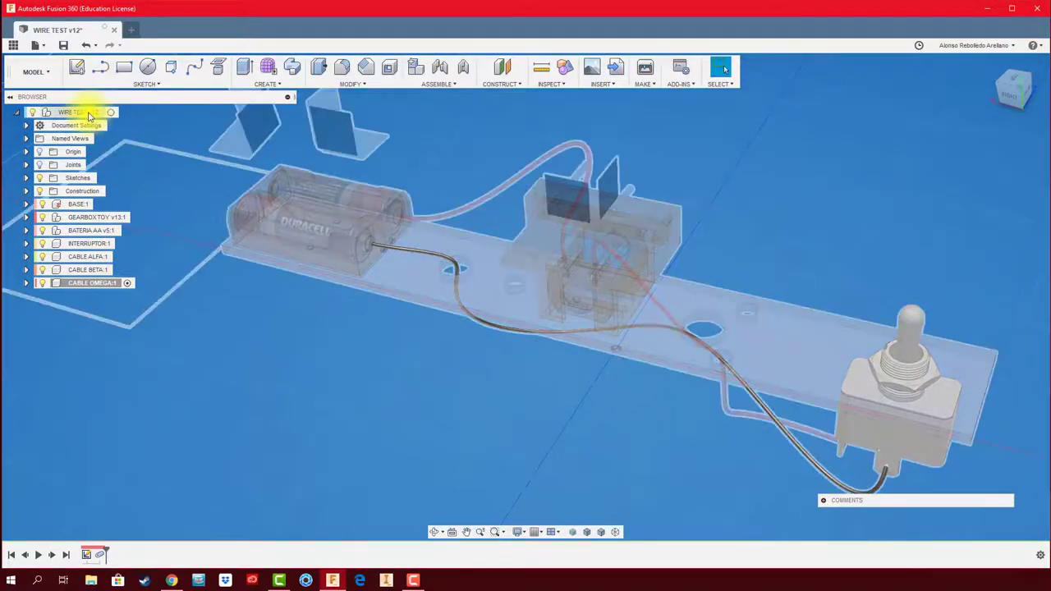
- Activate the root WIRE TEST v12 assembly in the Browser
click(111, 116)
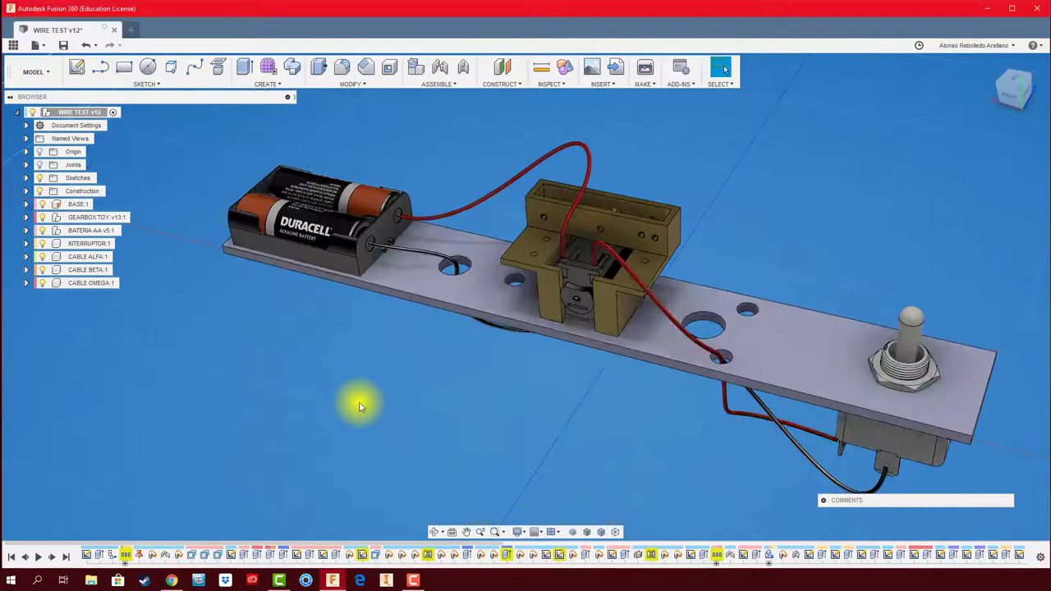